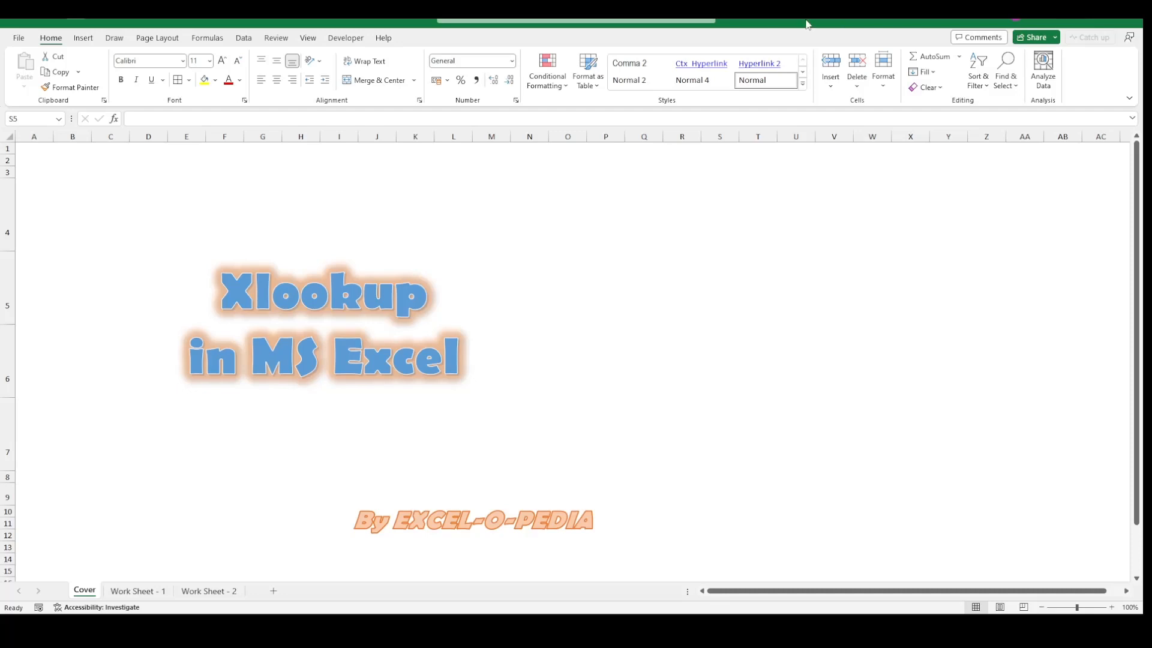
- Open Work Sheet - 1 and look over the city population table and the XLOOKUP syntax line
key(ctrl+Page_Down)
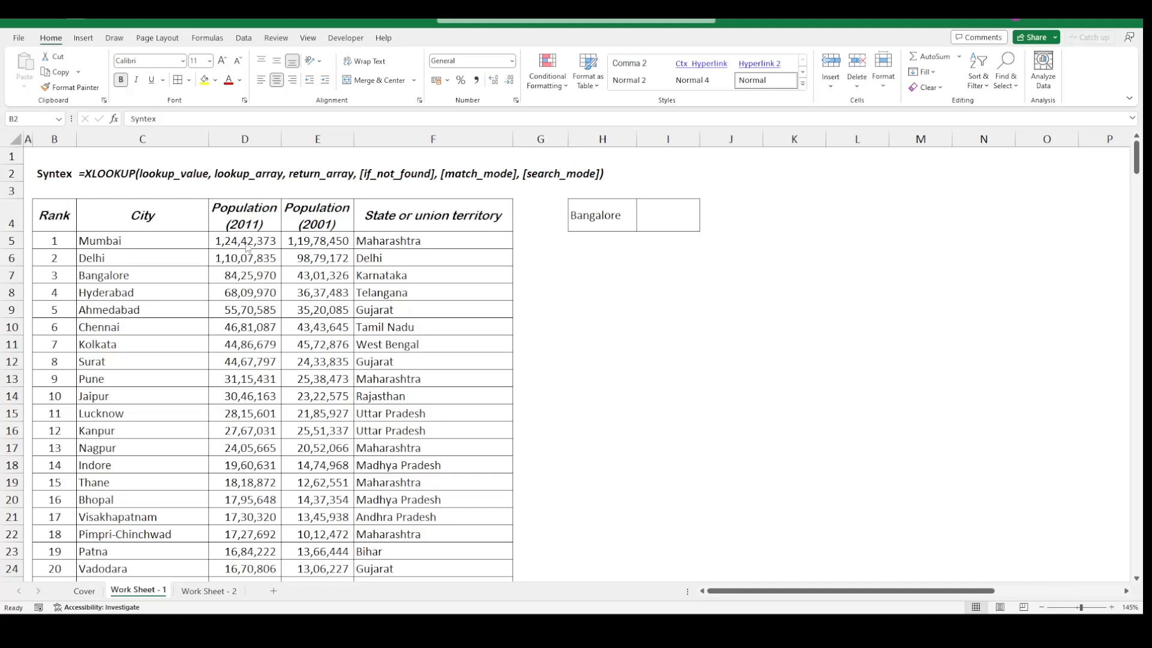
click(157, 246)
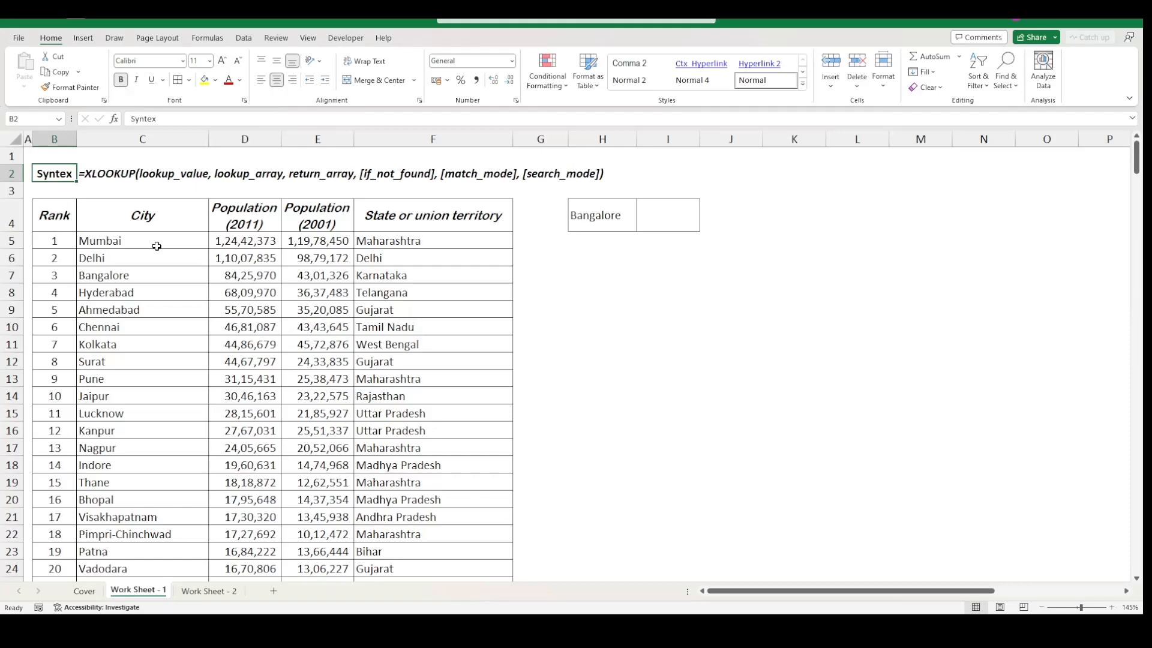
click(157, 246)
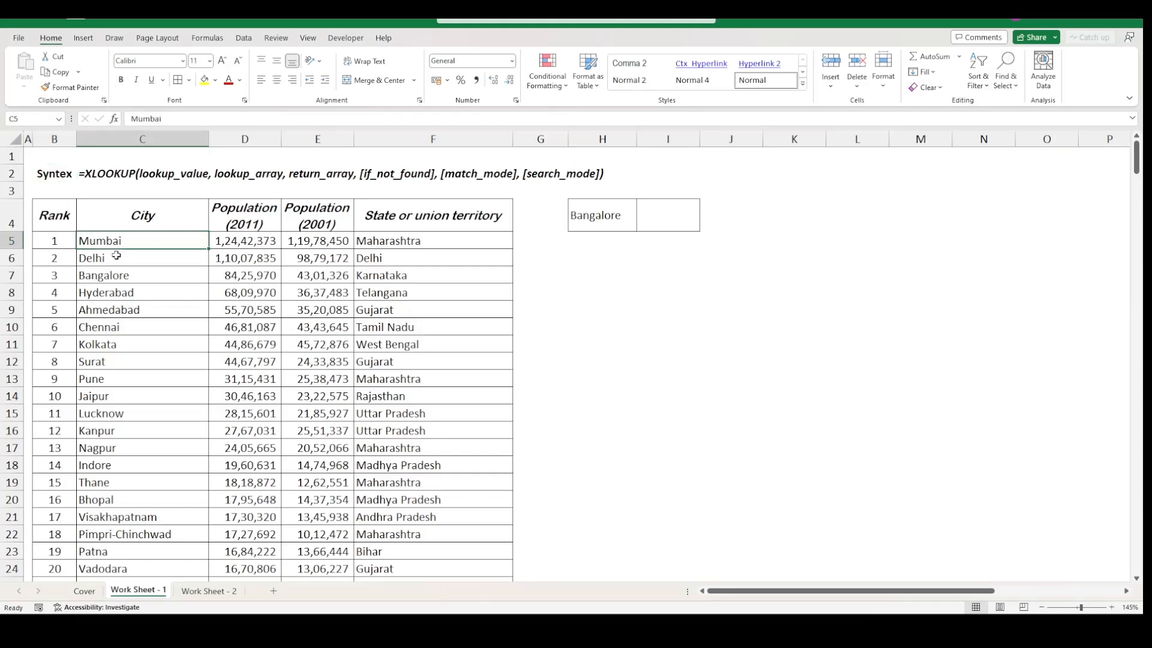
click(117, 256)
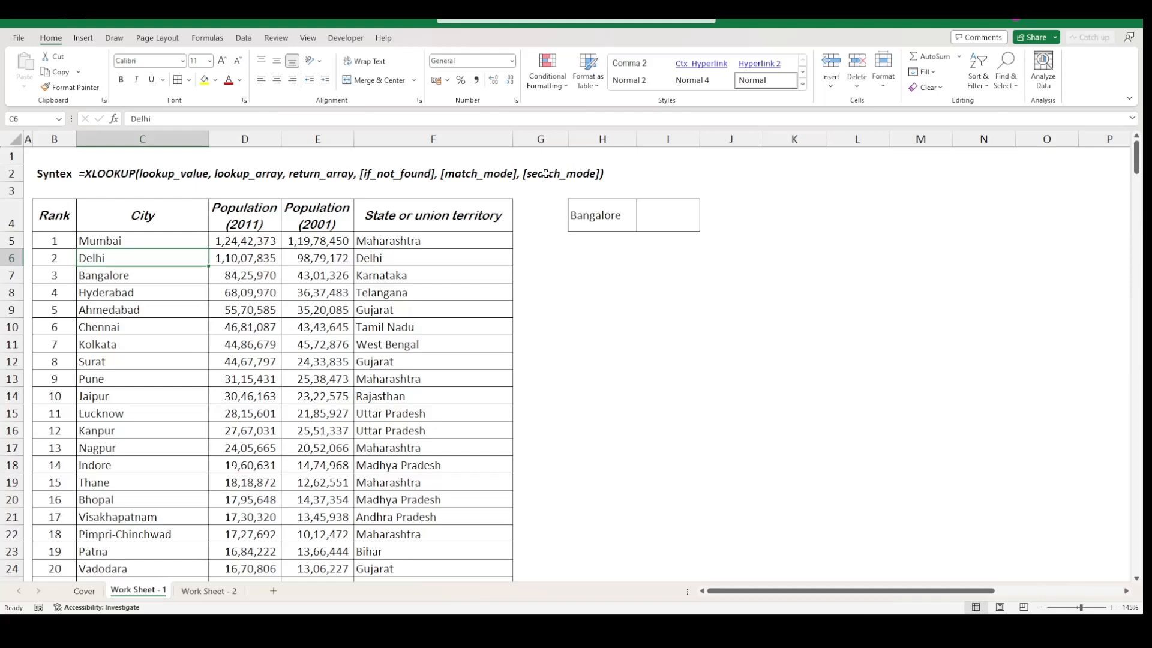
click(119, 495)
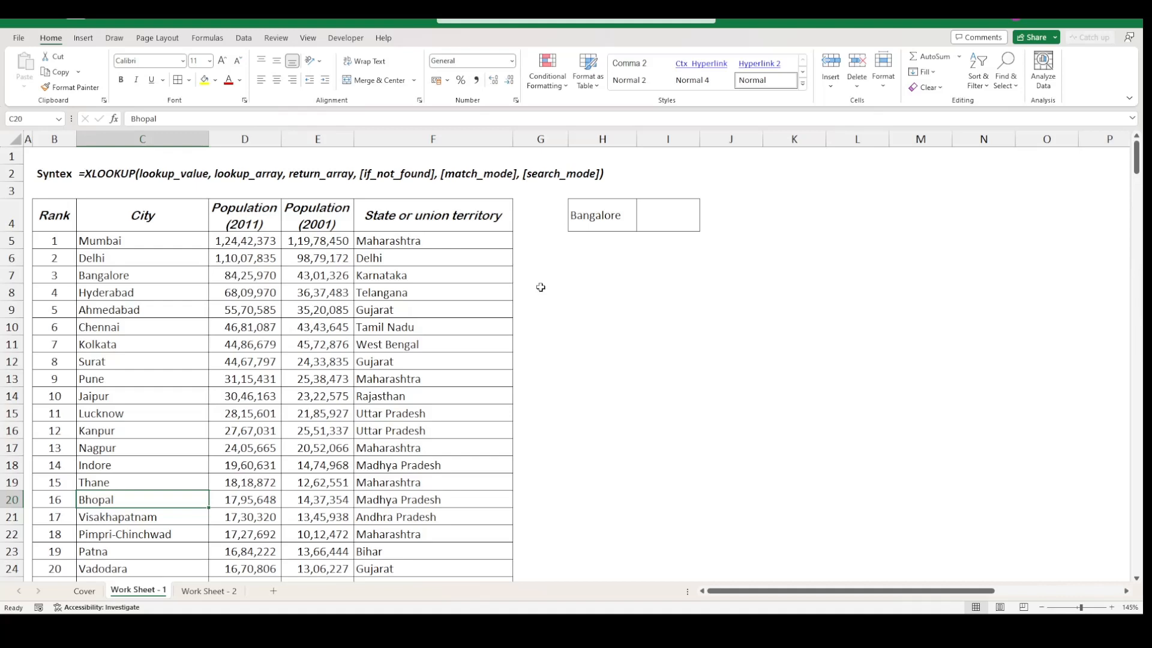
click(594, 274)
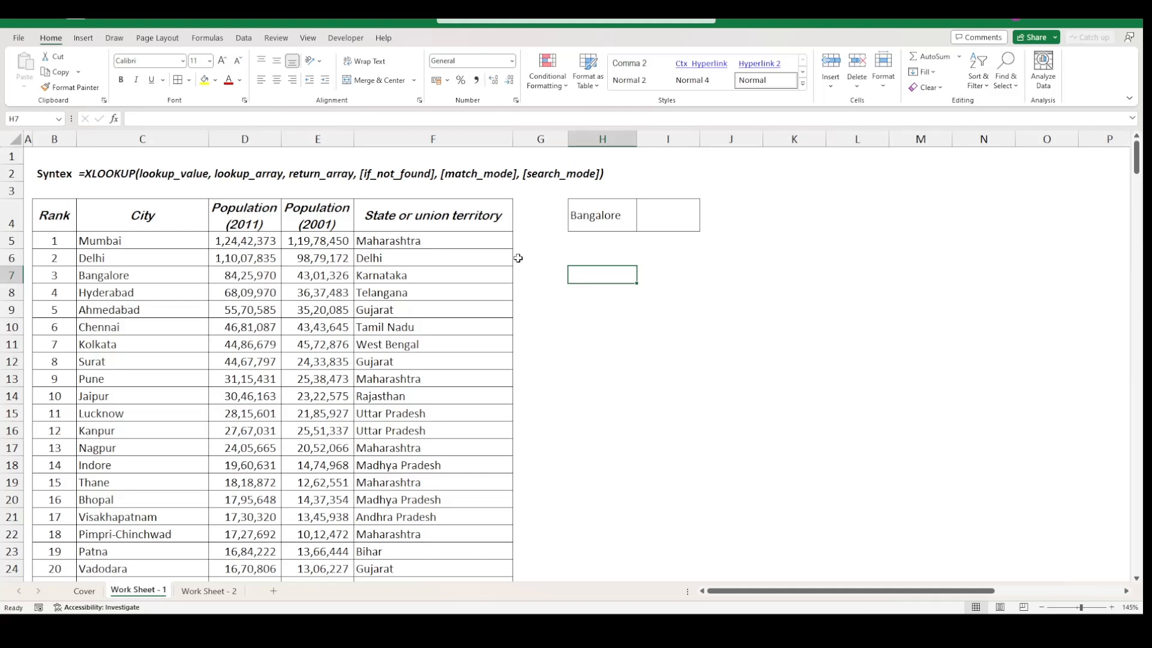
- Start an XLOOKUP formula in I4 with H4 as the lookup value and the city range C5:C326 as the lookup array
click(692, 222)
text(=xlo)
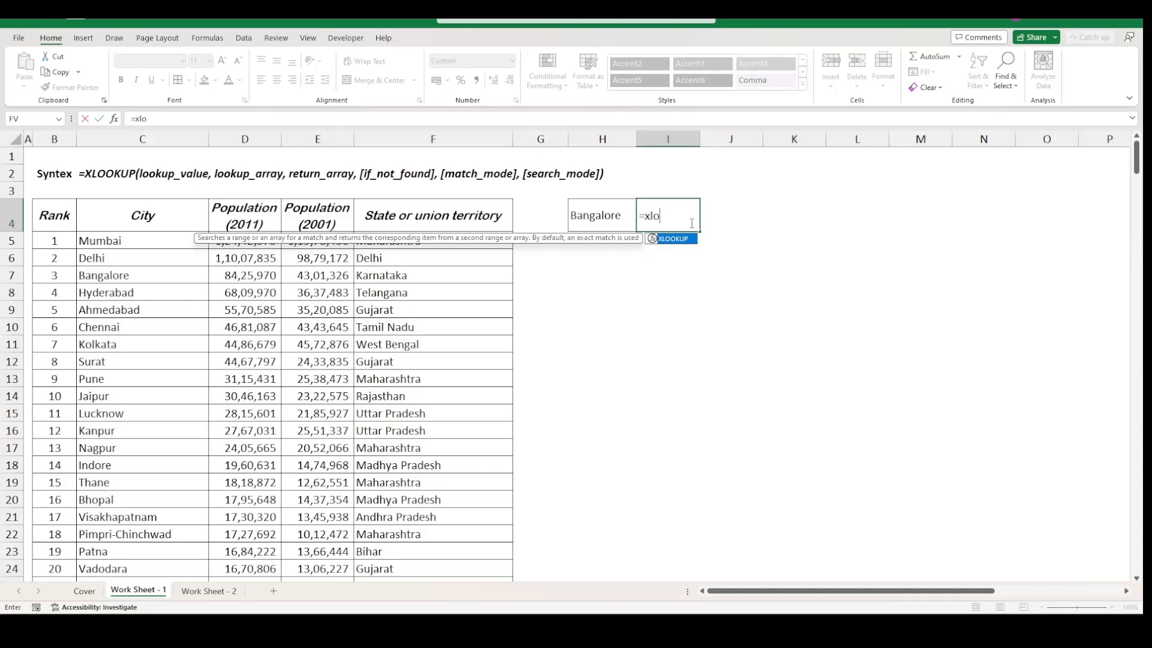
key(Tab)
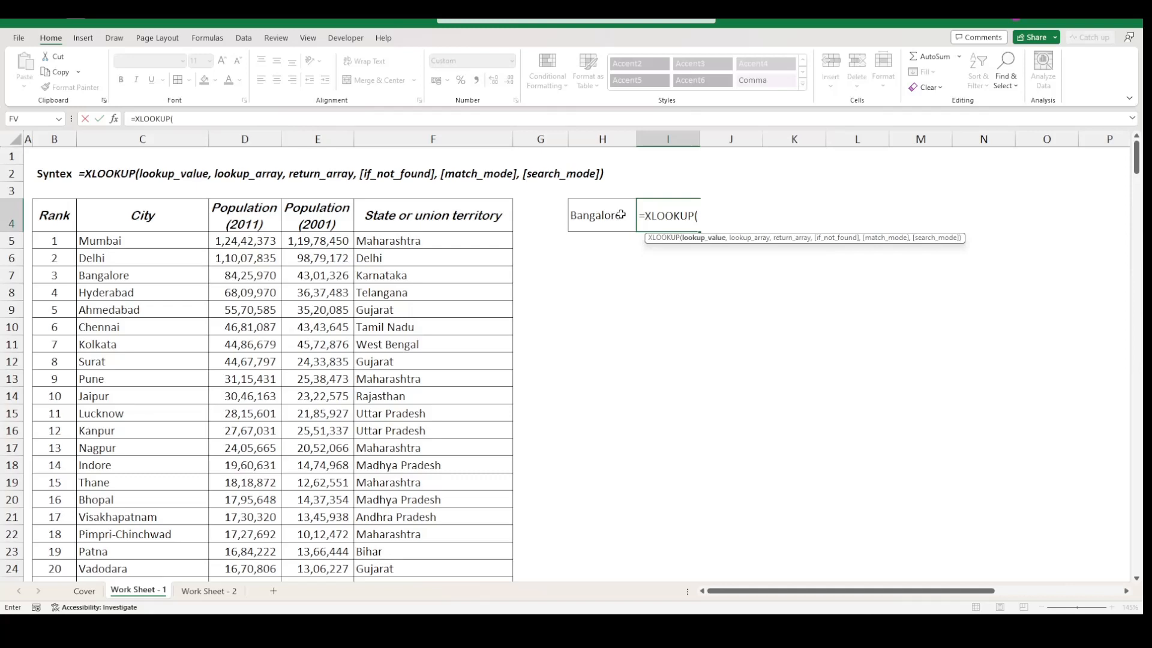
click(601, 211)
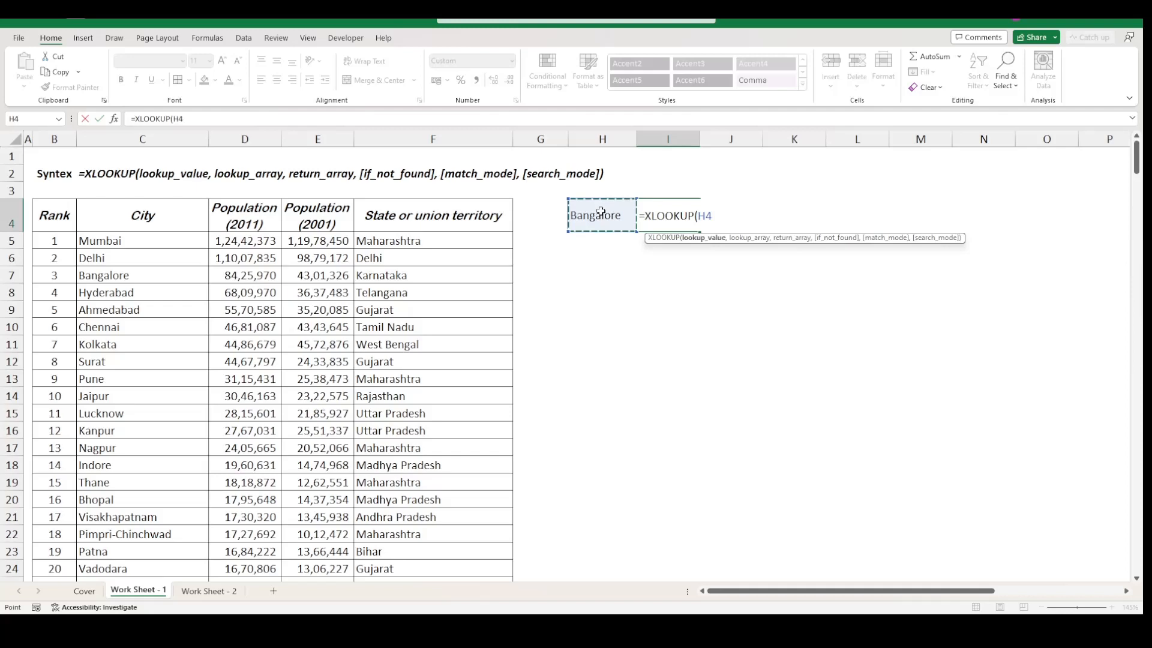
text(,)
click(135, 241)
key(ctrl+shift+Down)
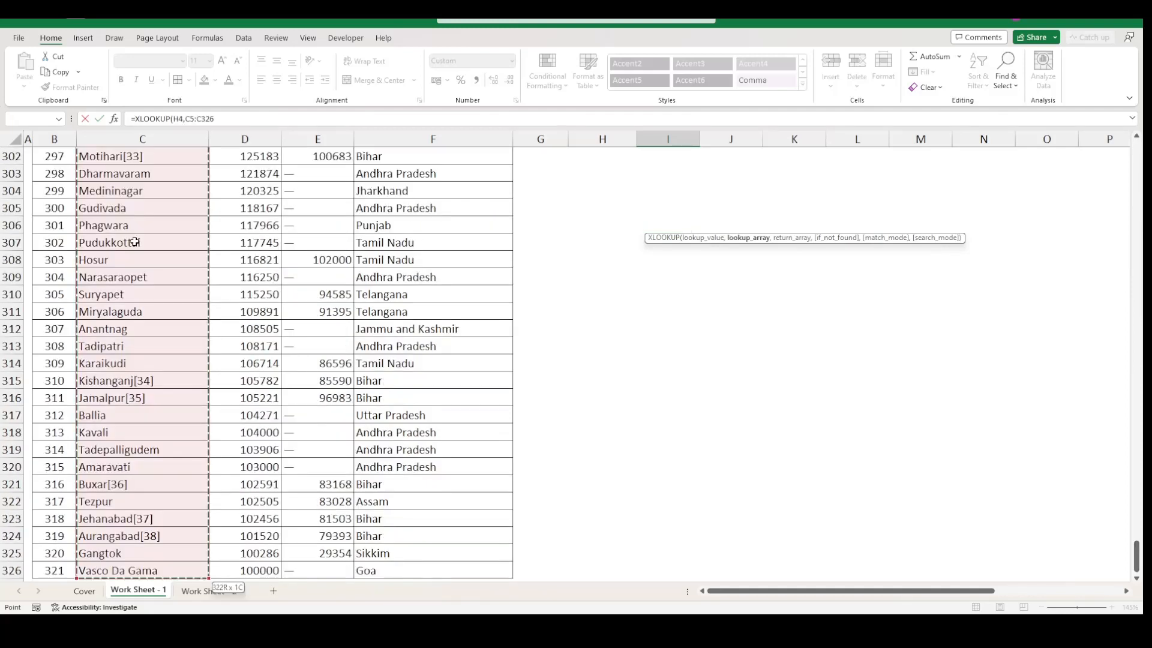
- Complete the XLOOKUP formula in I4 with the state range F5:F326 as the return array and enter it
text(,)
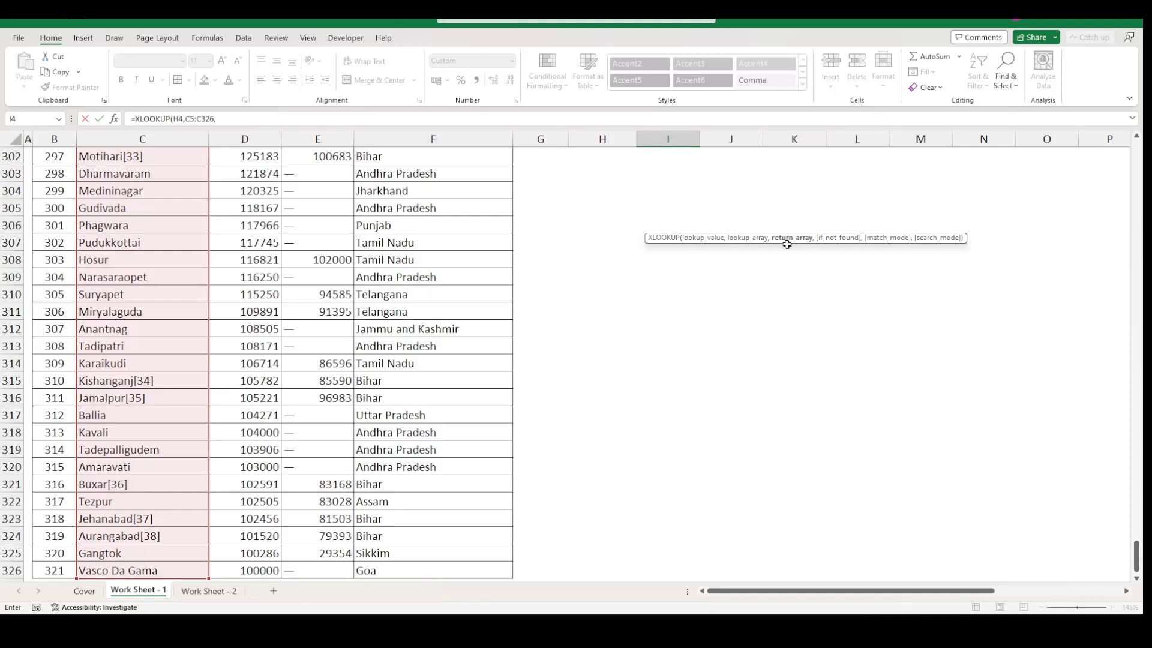
click(460, 207)
key(ctrl+shift+Down)
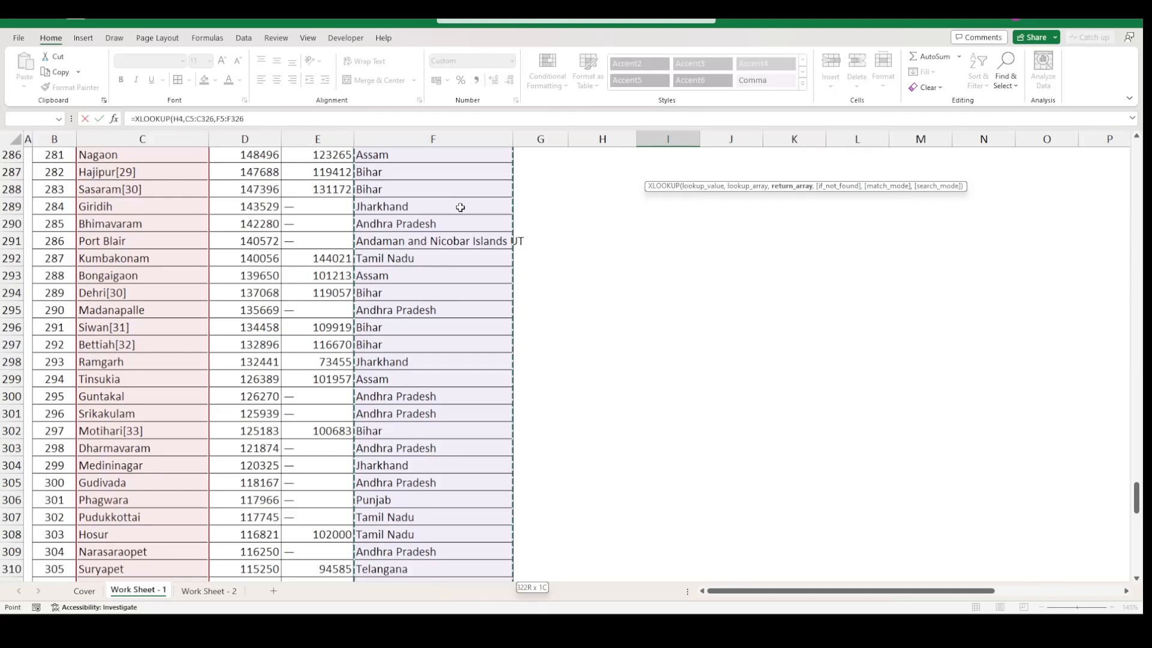
text())
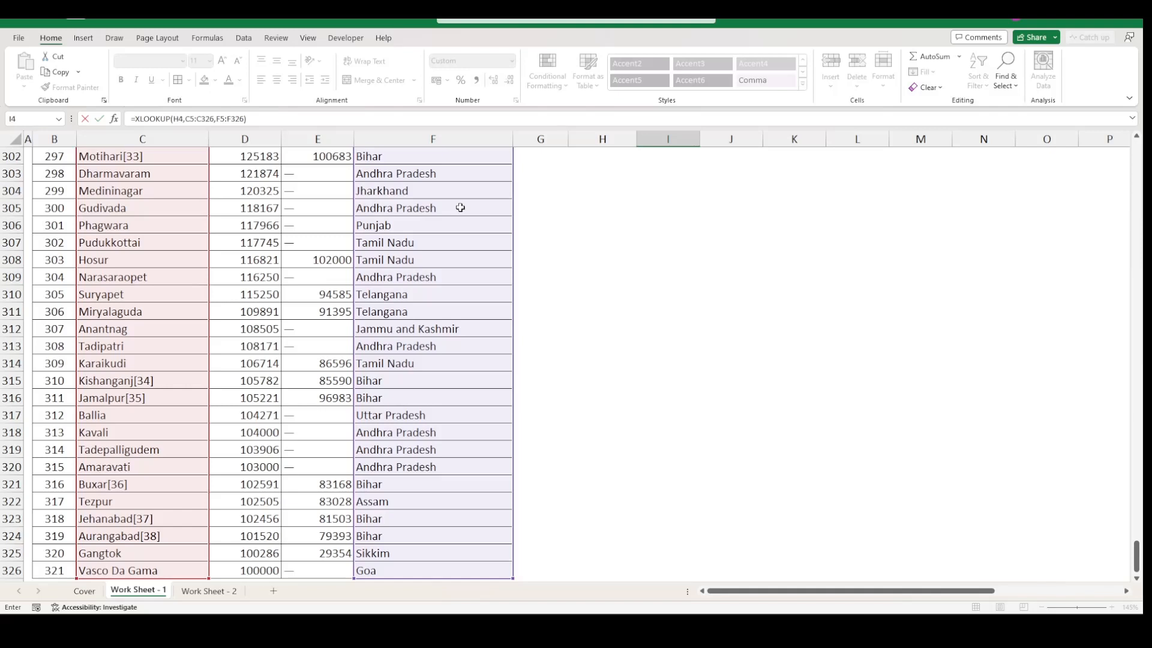
scroll(460, 207, up, 20)
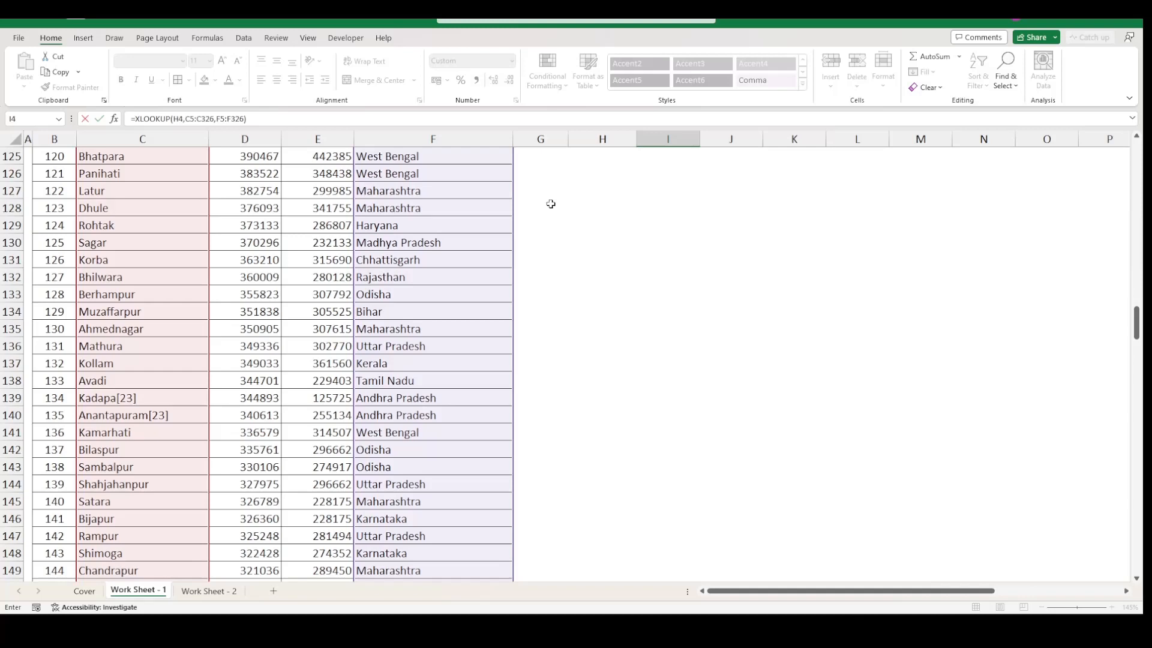
scroll(551, 204, up, 20)
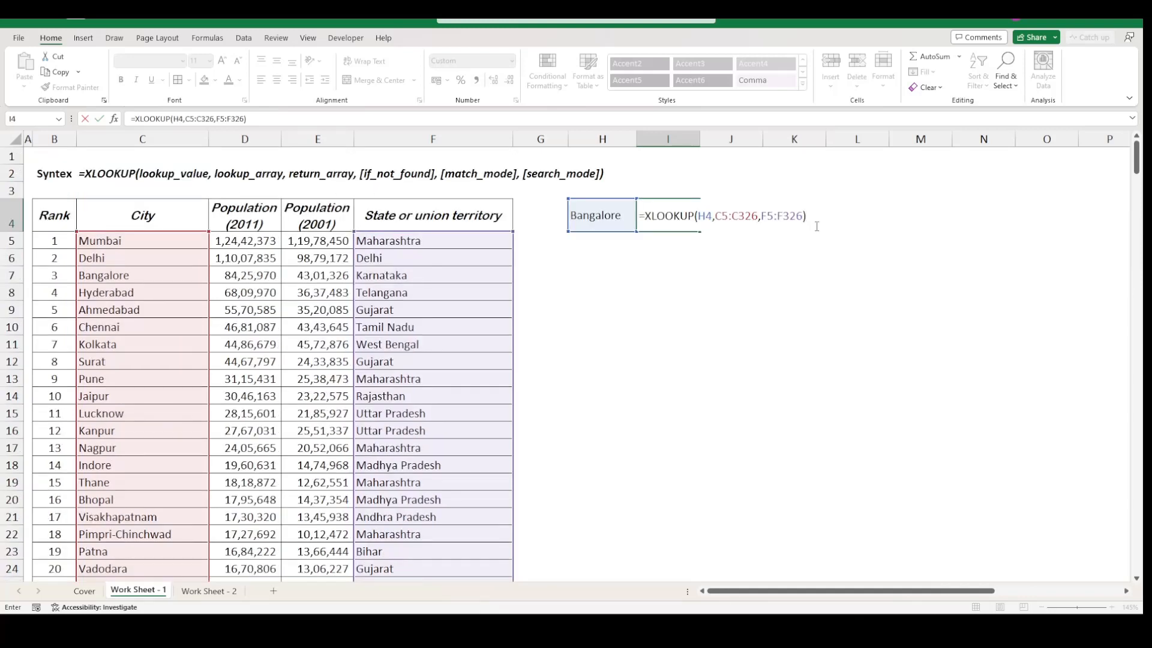
key(ctrl+Return)
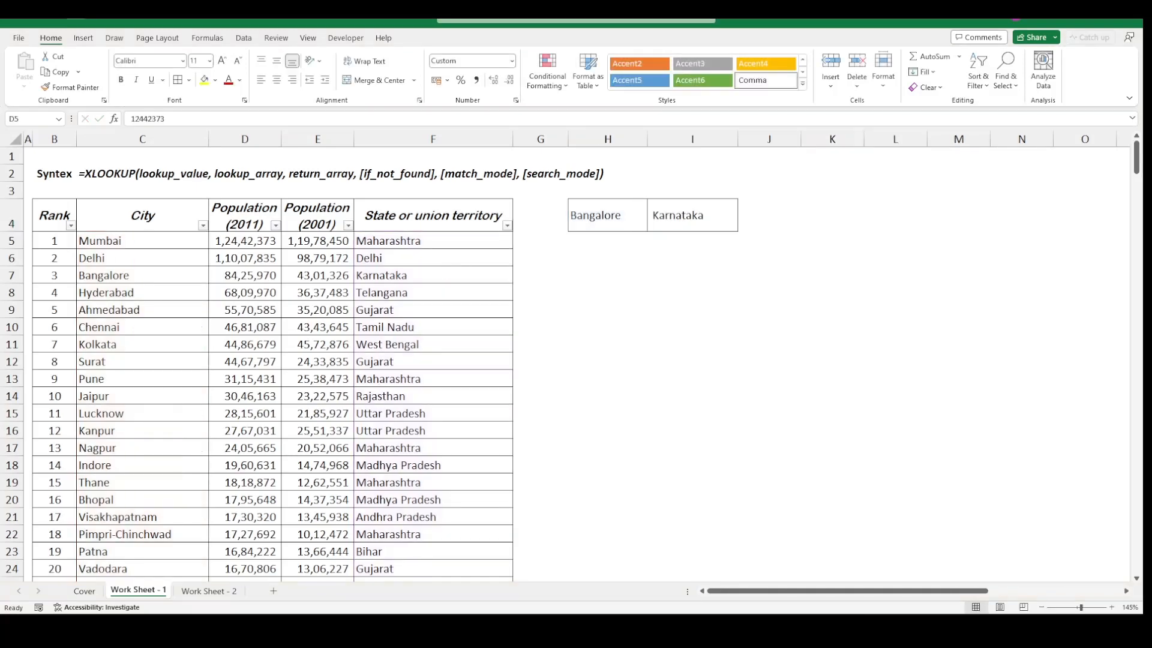
- Compare the lookup result in I4 with the Bangalore row C7:F7 of the city table
click(594, 217)
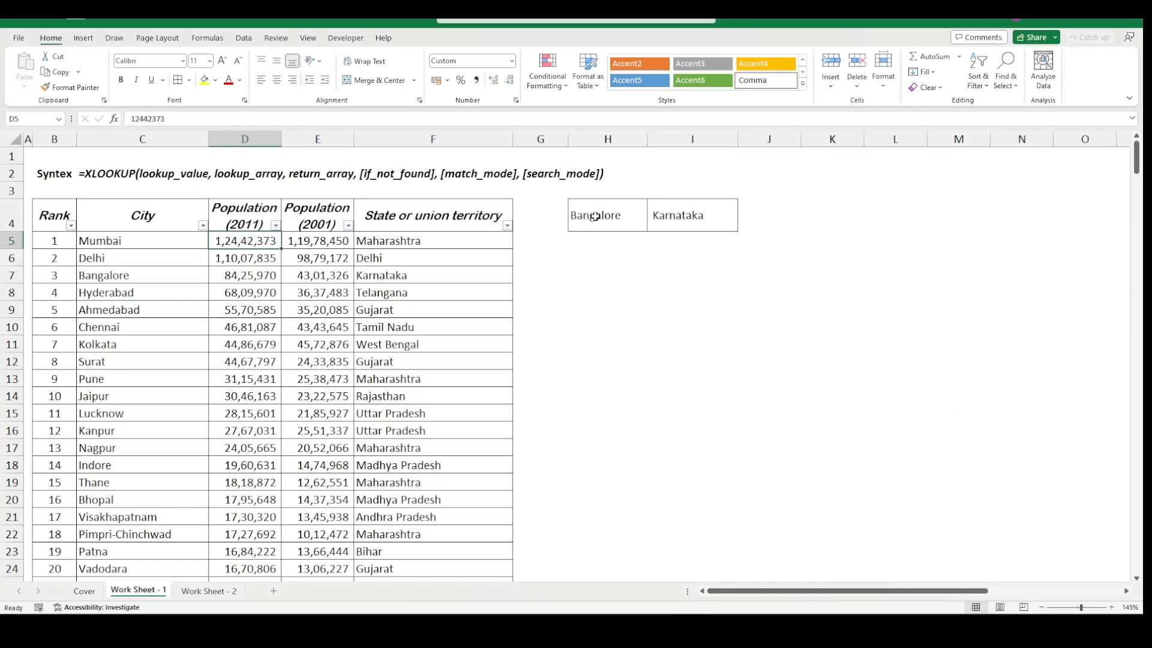
click(678, 209)
drag(97, 277, 423, 273)
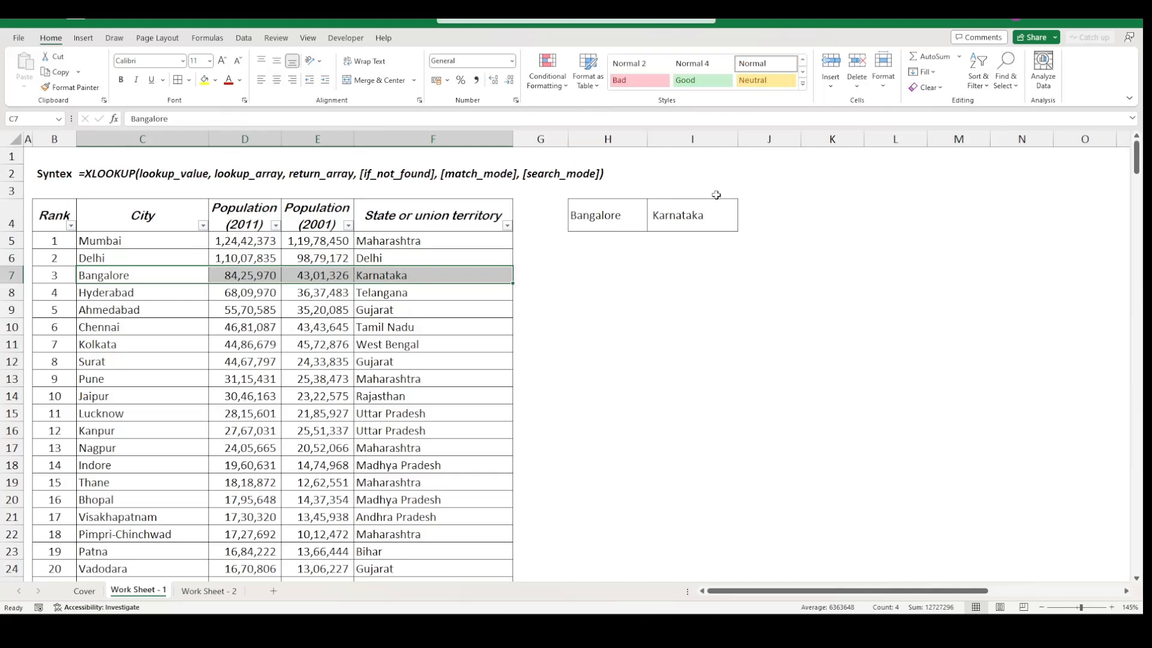
- Test the lookup by changing the city in H4 to Surat and then to Jaipur
click(628, 216)
text(Surat)
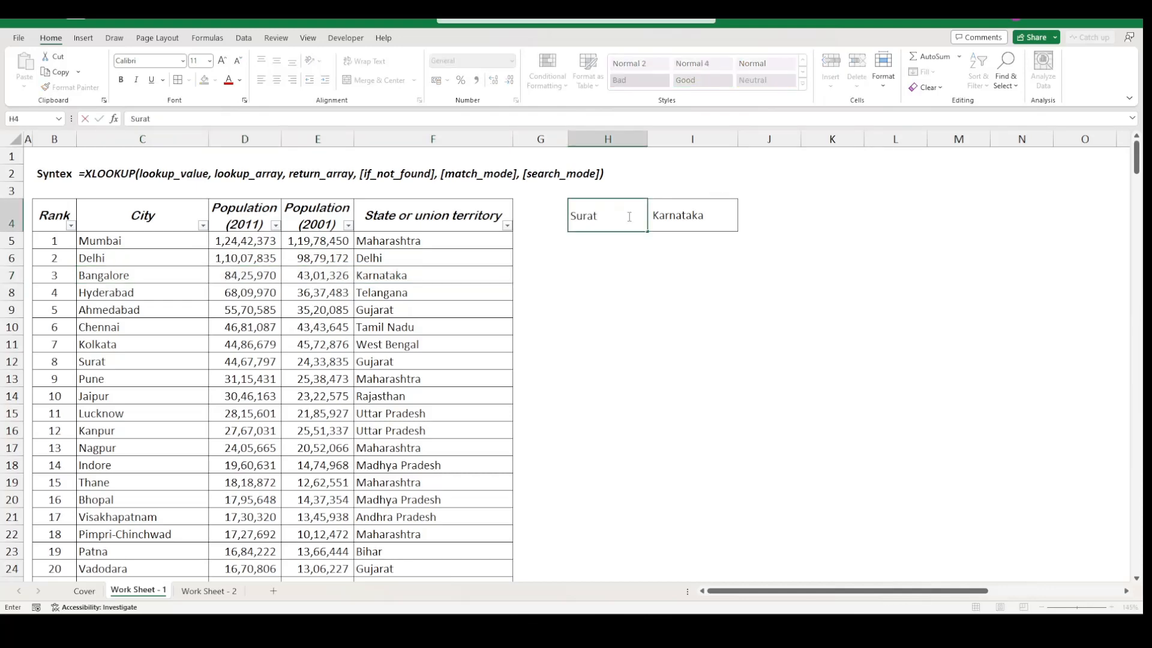
key(Return)
click(628, 217)
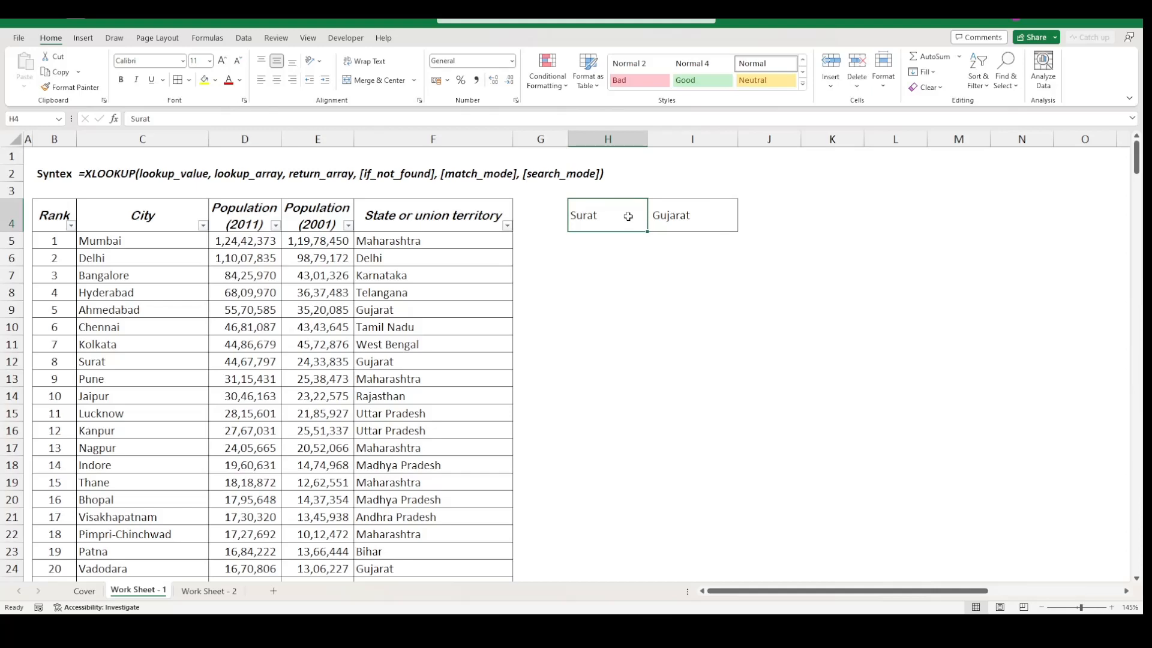
text(Jaipur)
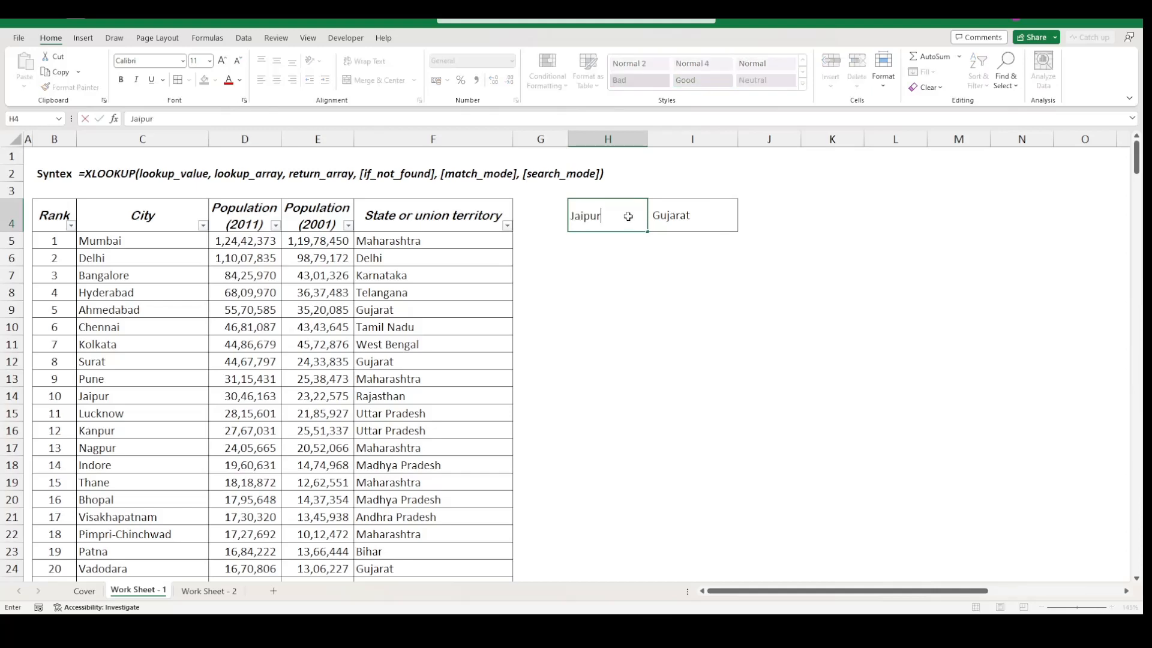
key(ctrl+Return)
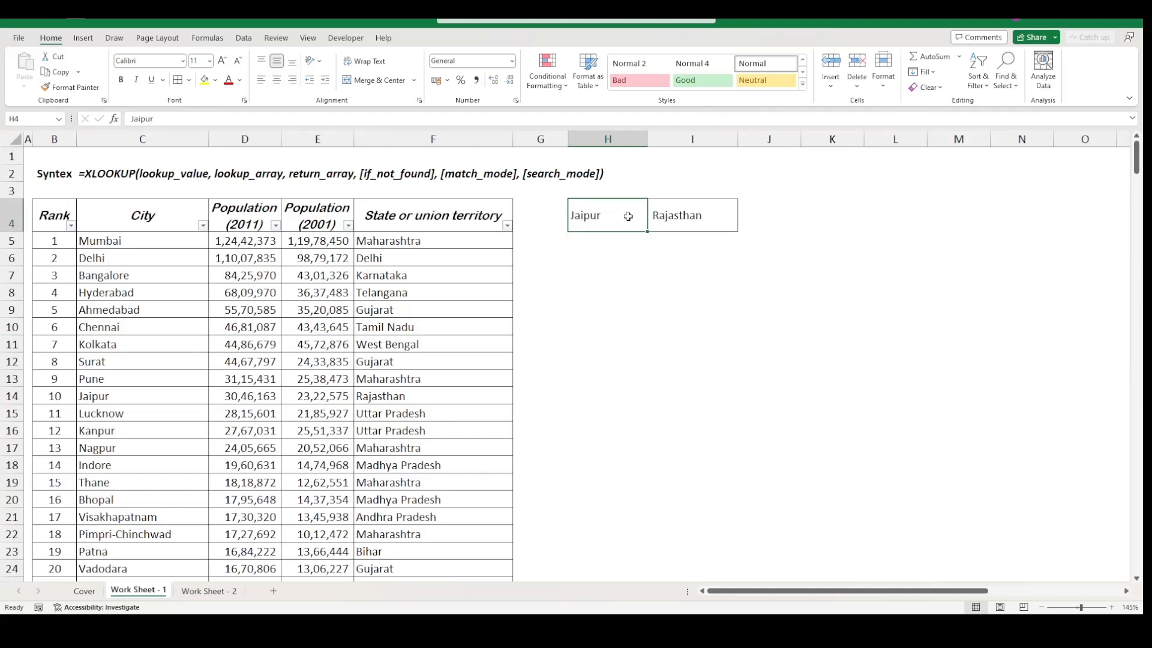
- Enter the misspelled city Japur in H4 to test a value missing from the table
text(Ja)
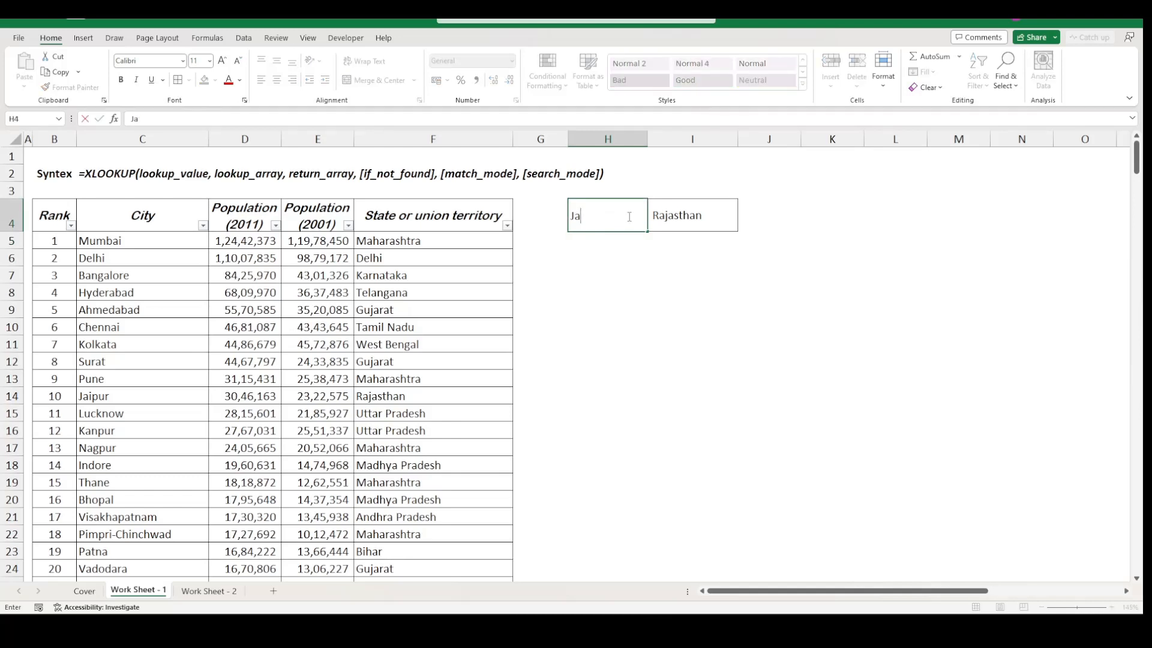
text(pur)
key(ctrl+Return)
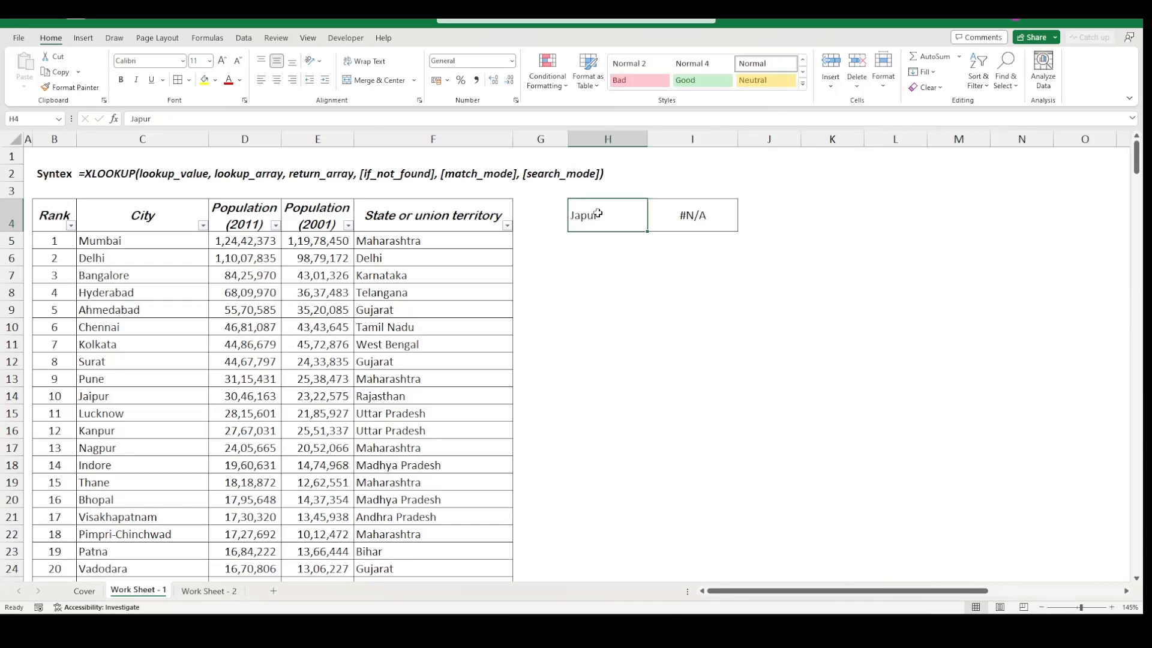
- Add "Not in the list" as the if_not_found argument of the XLOOKUP formula in I4
click(702, 221)
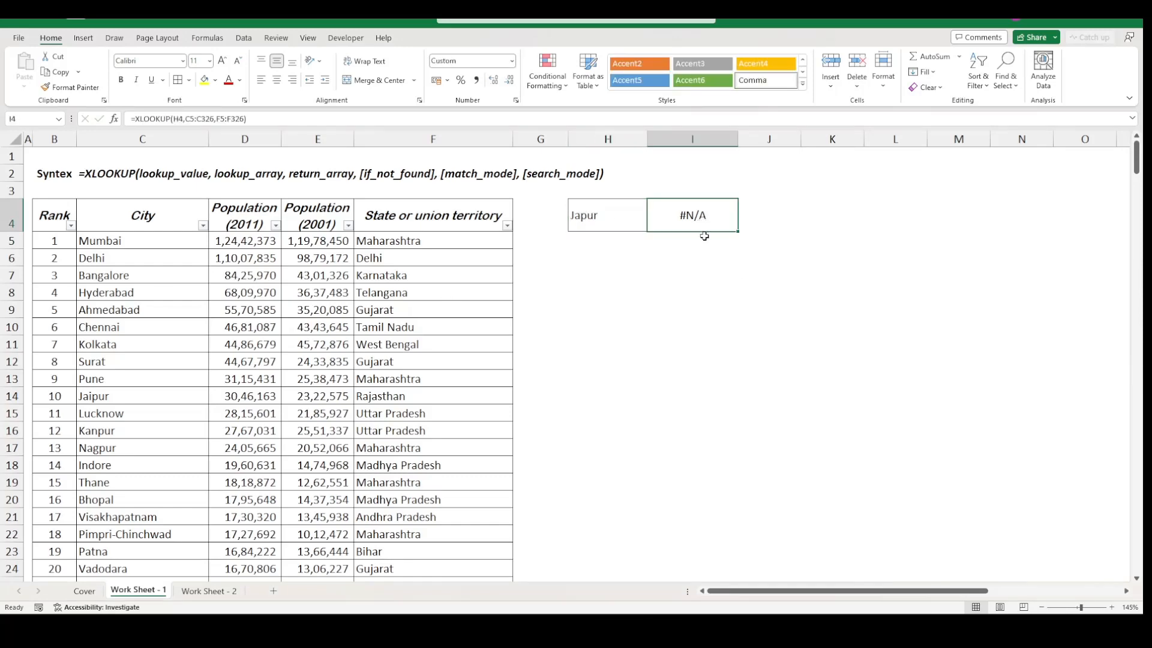
click(244, 118)
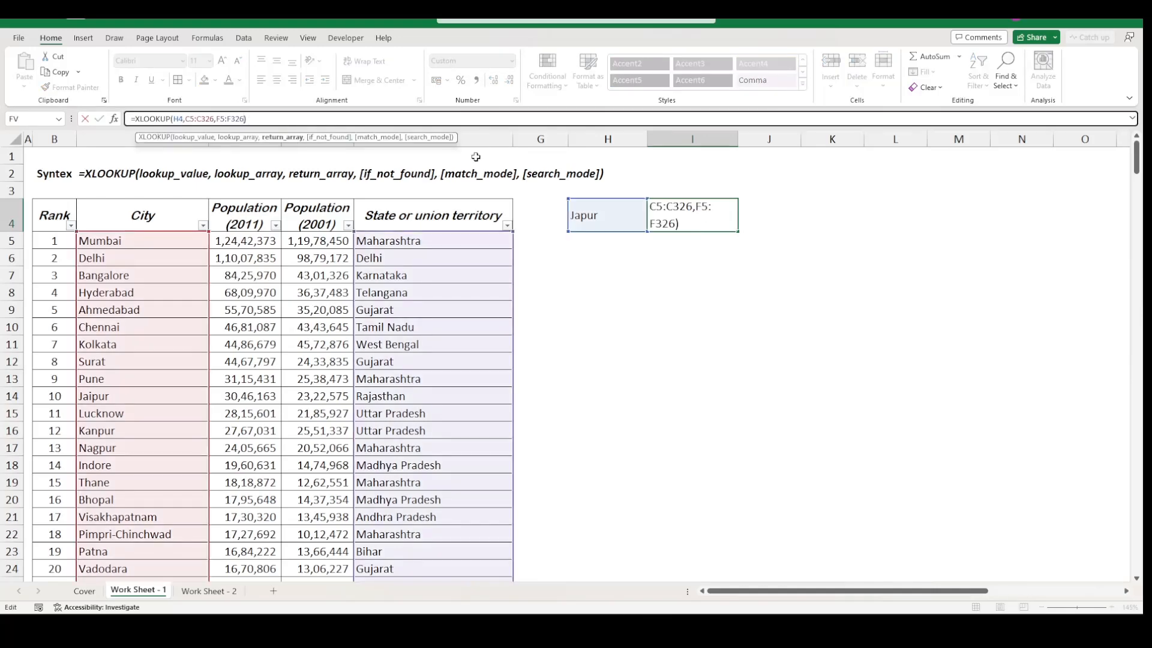
text(,)
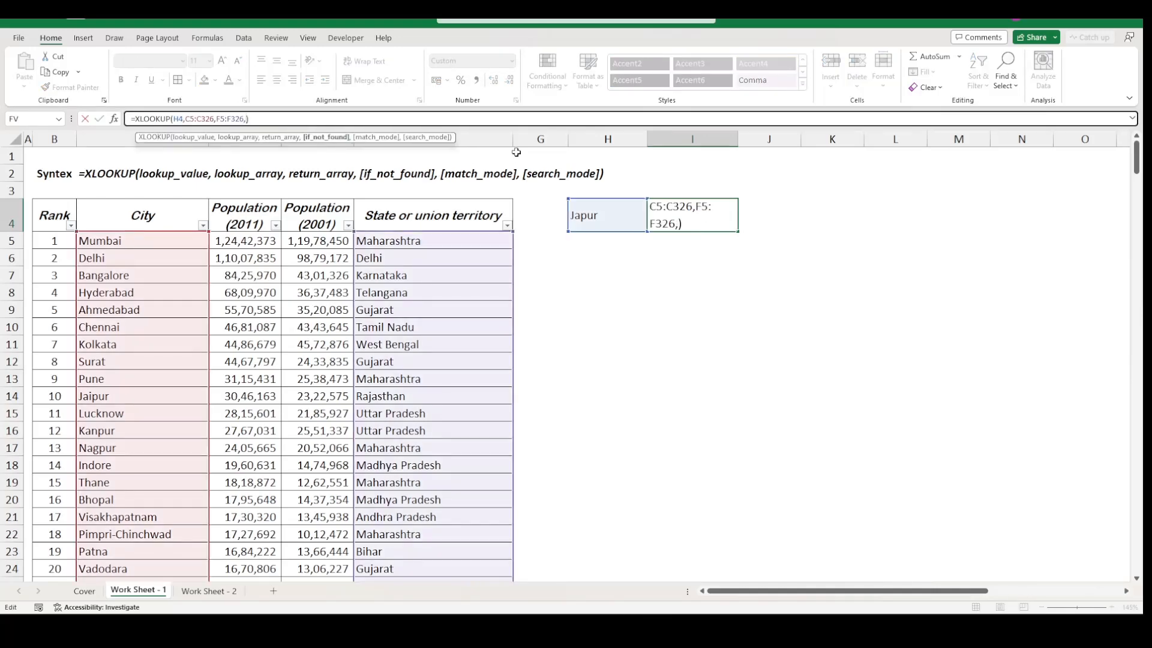
text("Not in the list)
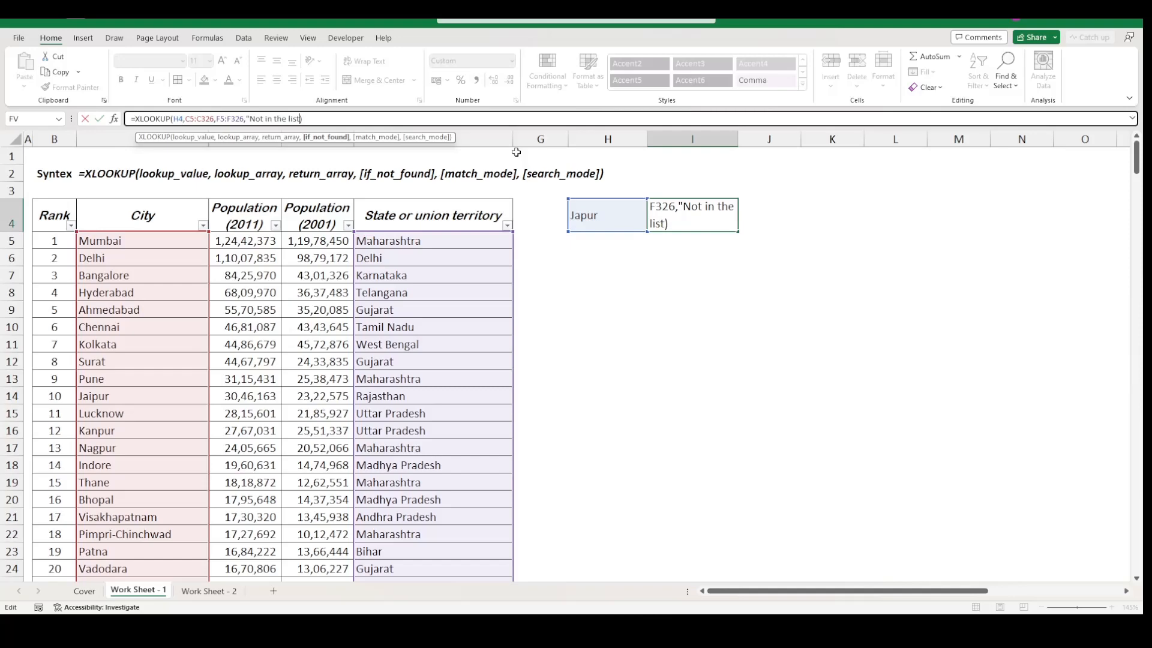
text(")
key(Return)
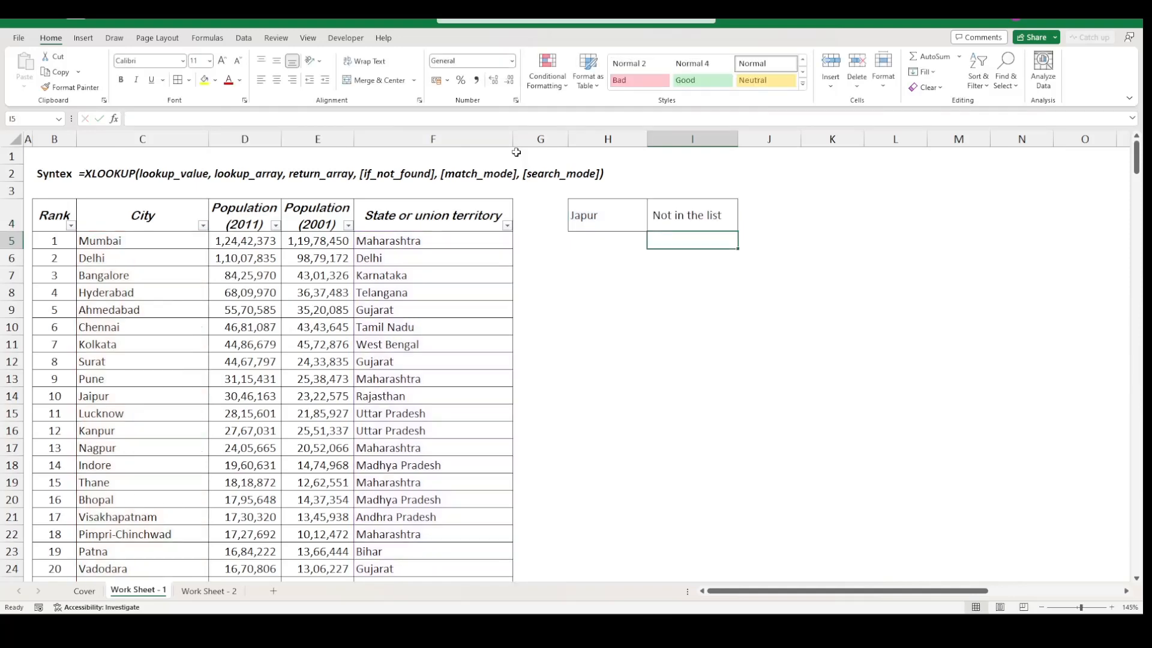
- Check the lookup cells H4 and I4, and set the city in H4 to Surat
click(631, 220)
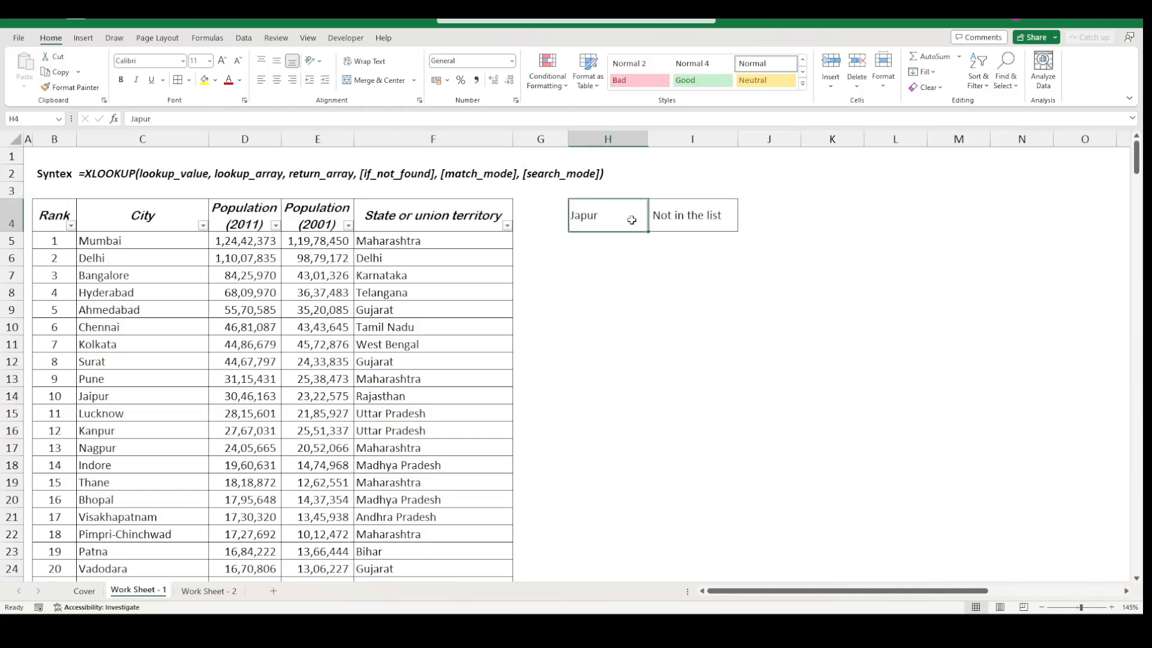
click(708, 211)
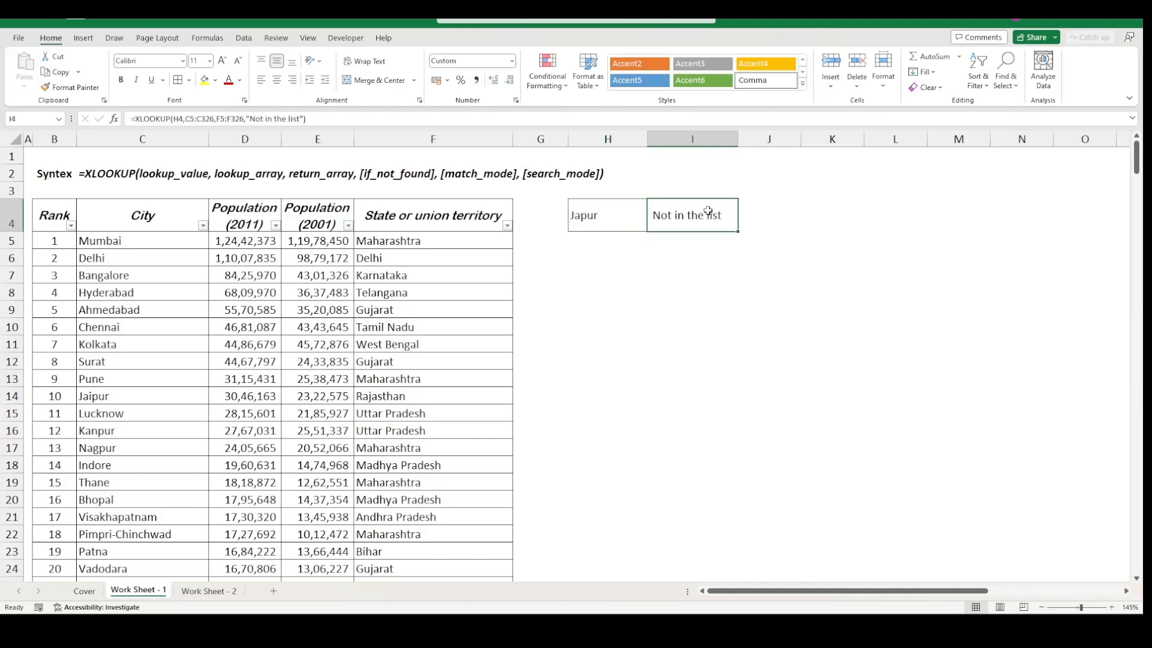
click(623, 213)
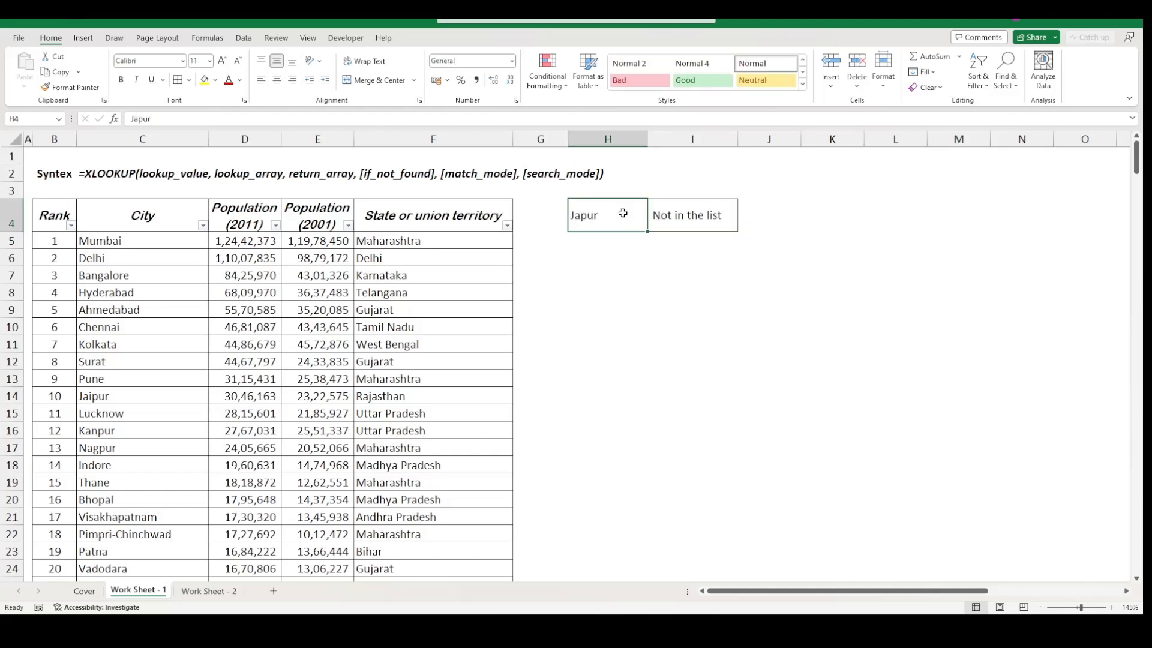
text(Surat)
key(Return)
click(623, 213)
key(Left)
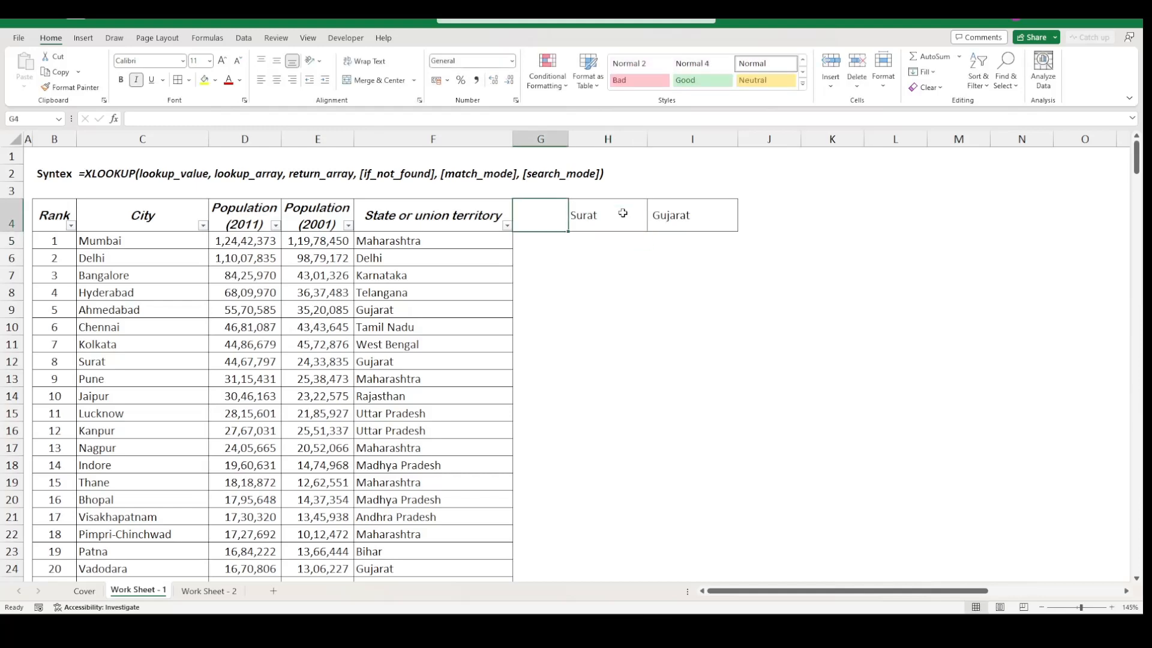
- Enter the misspelled city Licknow in H4 to test the not-found message
click(622, 213)
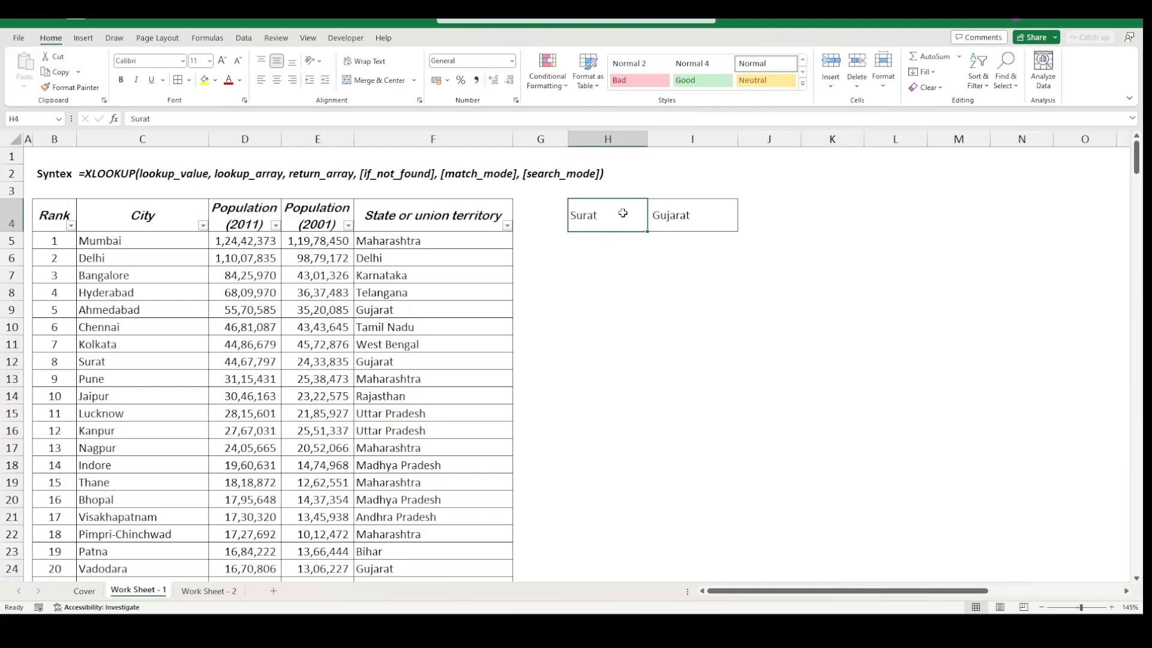
text(Lu)
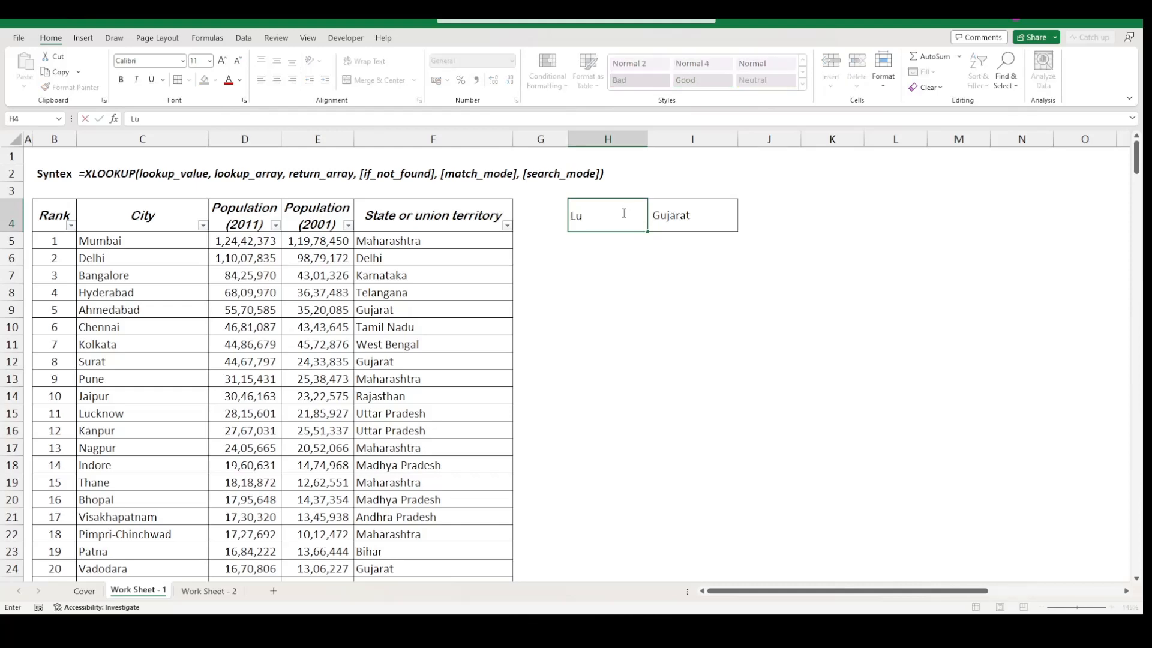
text(iknow)
key(Return)
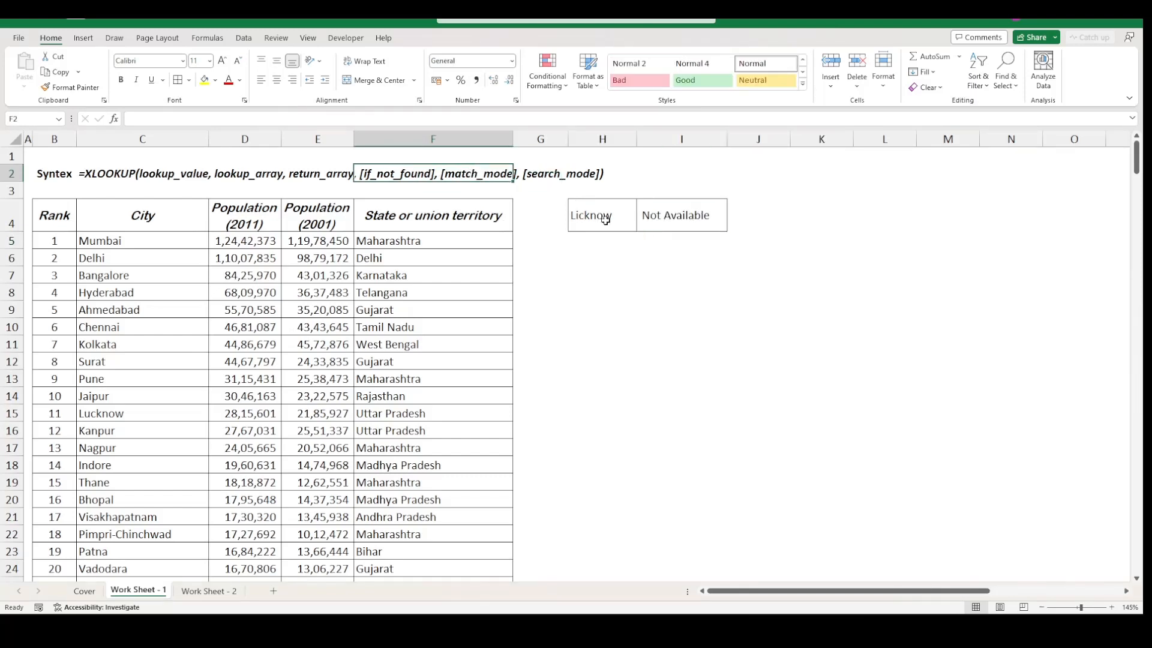
click(605, 219)
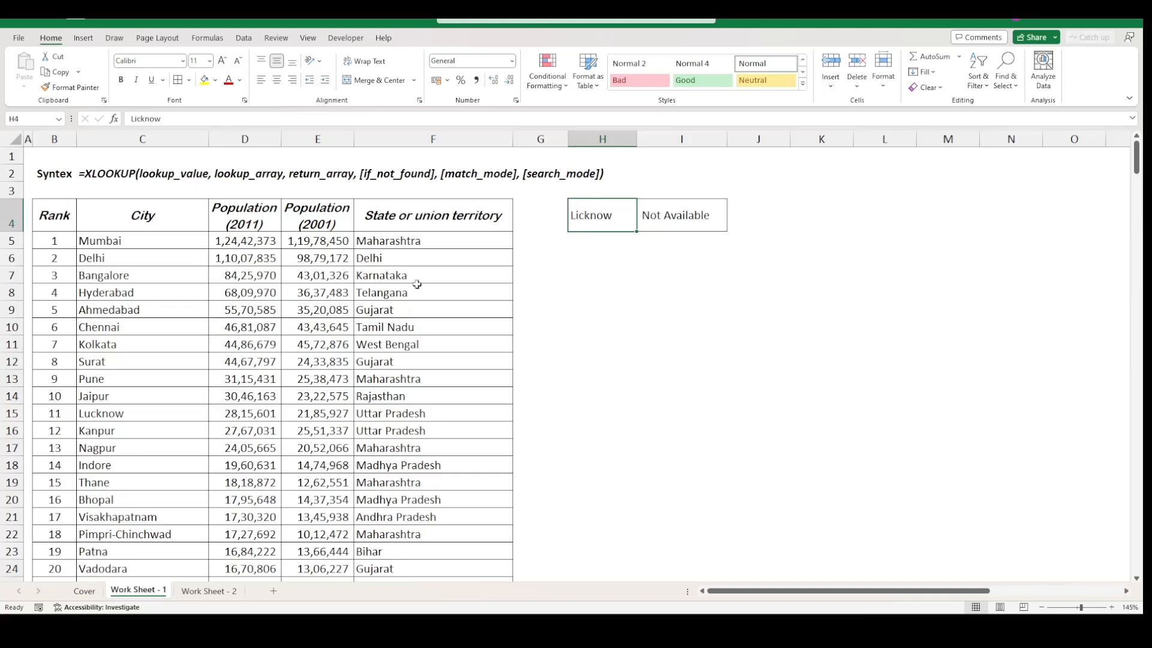
- Highlight the City cells C4:C18 together with the State or union territory cells F4:F21 to review both lookup columns
drag(106, 213, 146, 465)
ctrl+drag(433, 214, 464, 517)
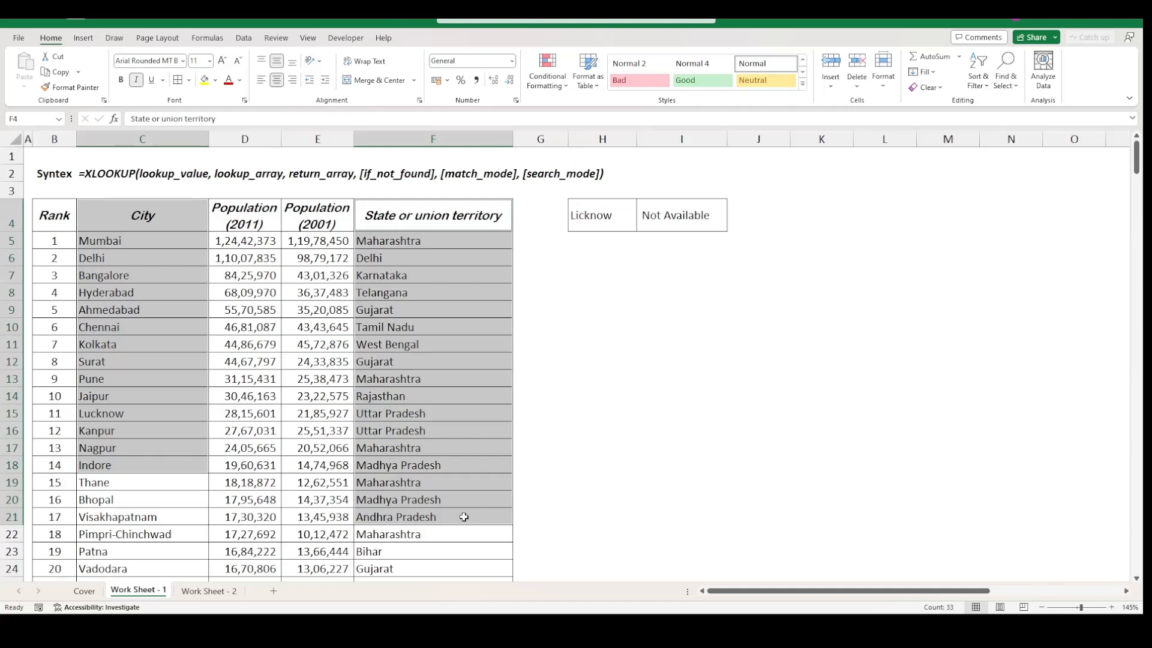
click(611, 252)
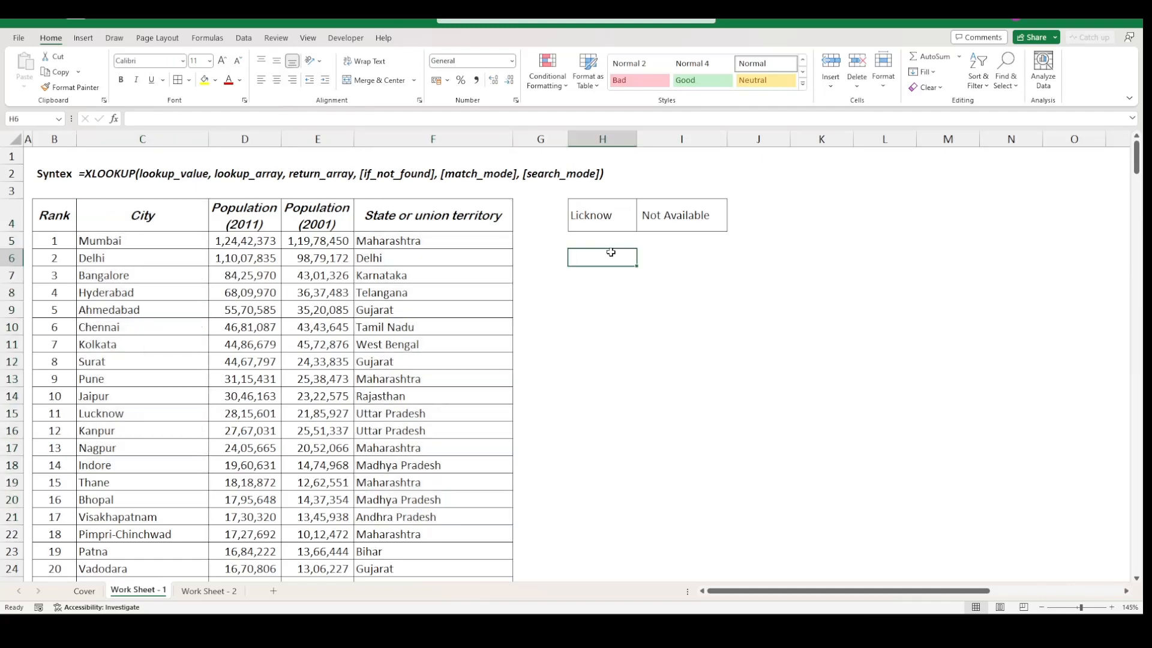
- Copy the lookup cells H4:I4 to H7:I7
drag(600, 215, 680, 218)
key(ctrl+c)
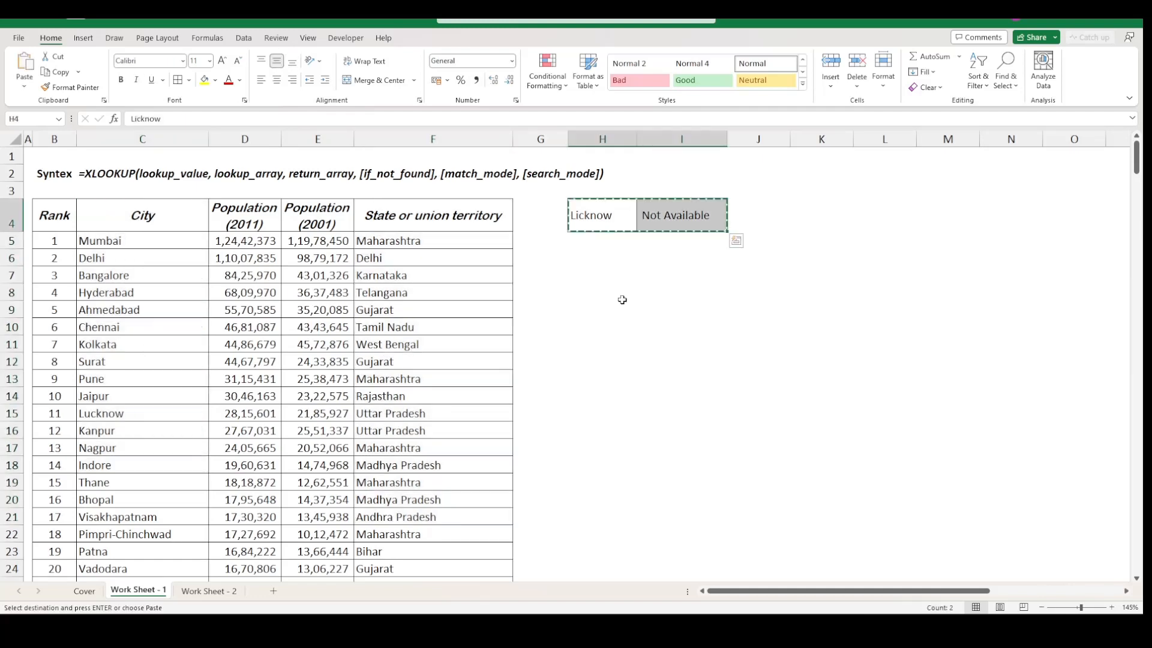
click(588, 287)
click(605, 277)
key(ctrl+v)
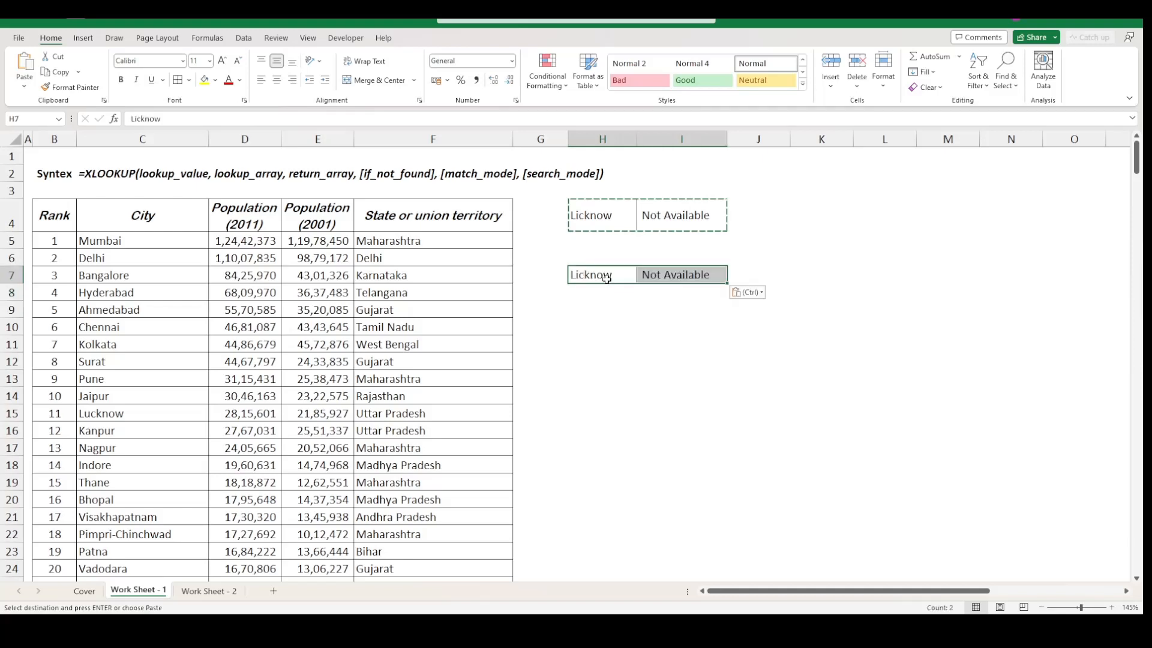
- Replace the copied city in H7 with Delhi as the lookup value
click(623, 276)
text(Del)
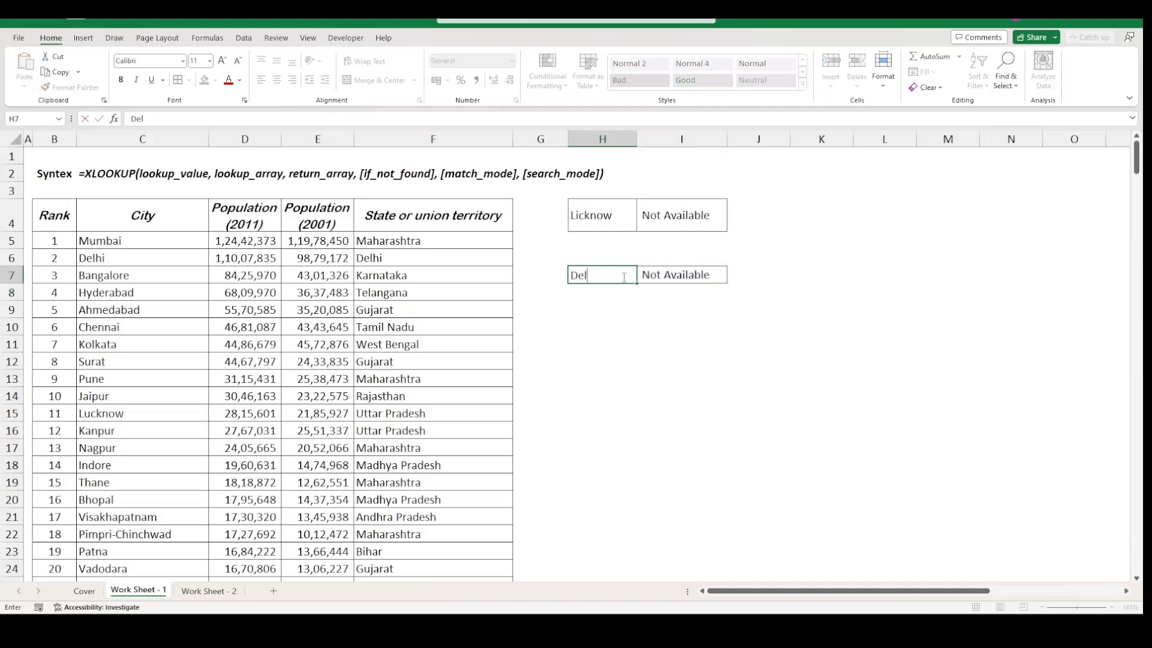
text(hi)
key(Tab)
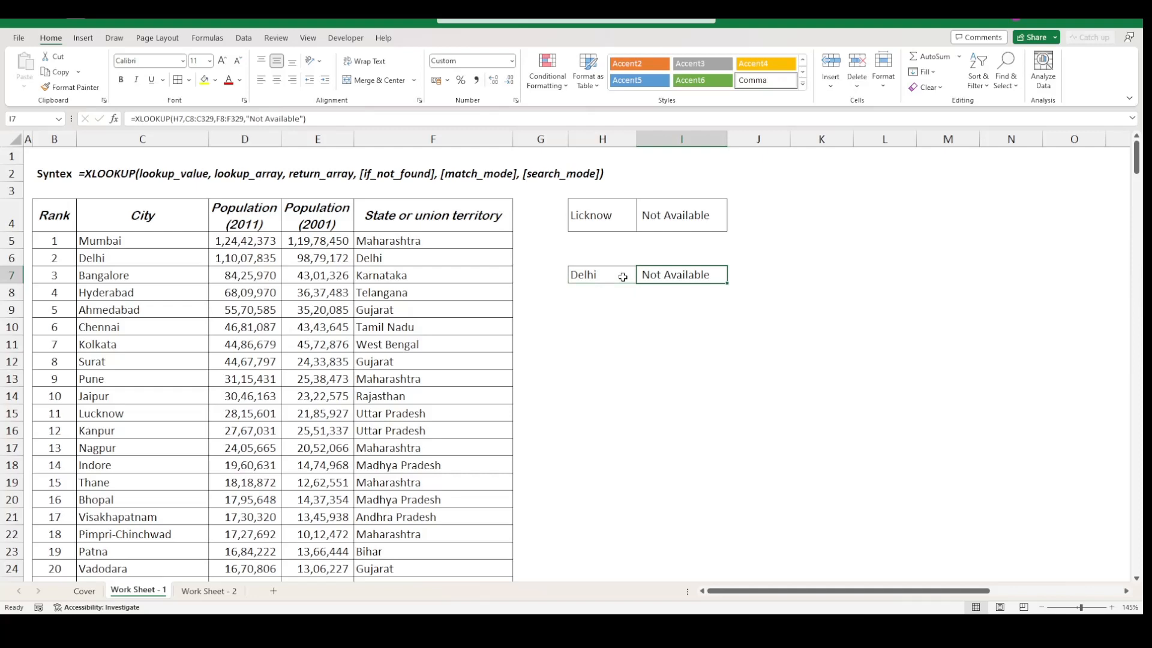
- Start a new XLOOKUP formula in I7 with H7 as lookup value and the state column F5:F326 as lookup array
text(=)
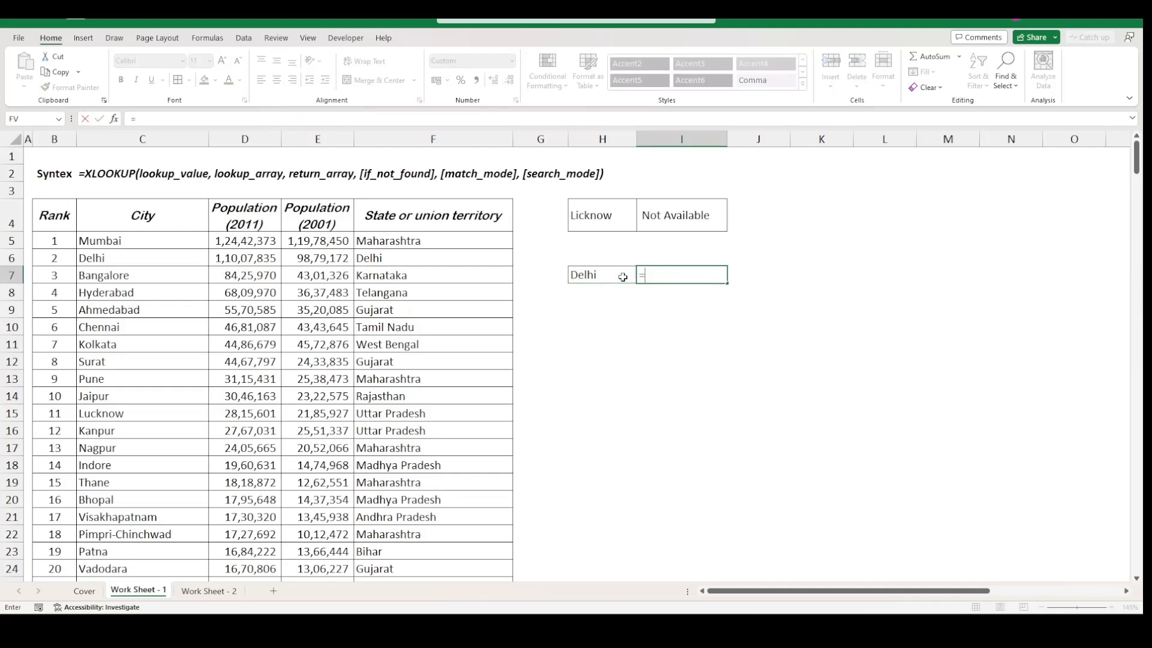
text(XLOOKUP()
key(Left)
key(Left)
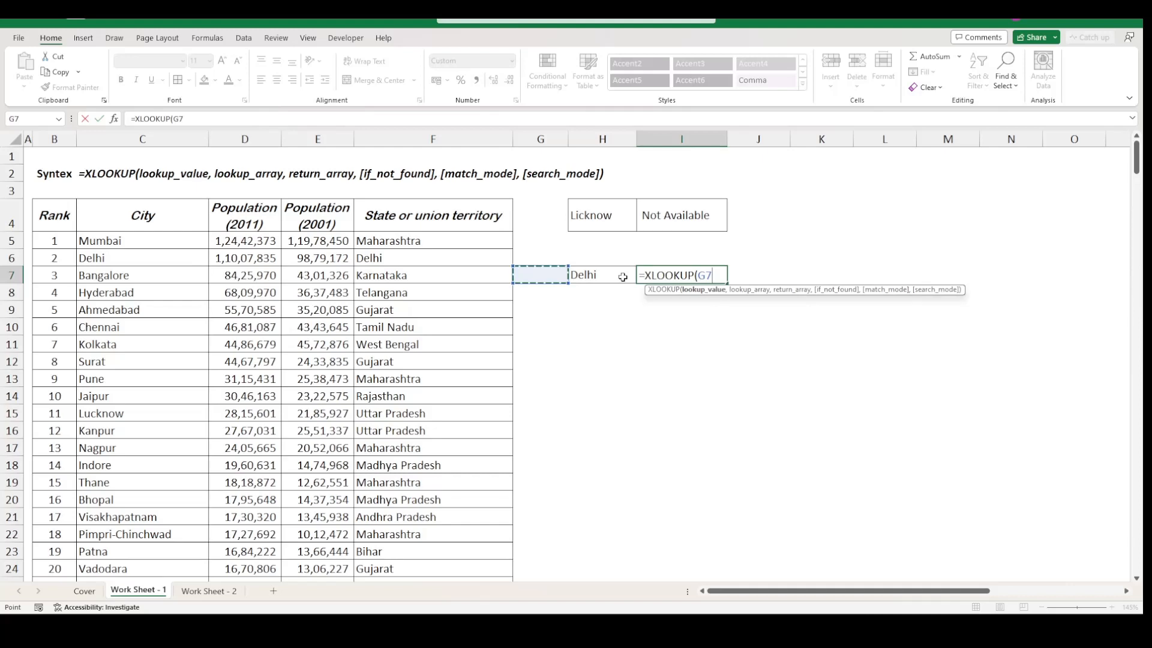
key(Right)
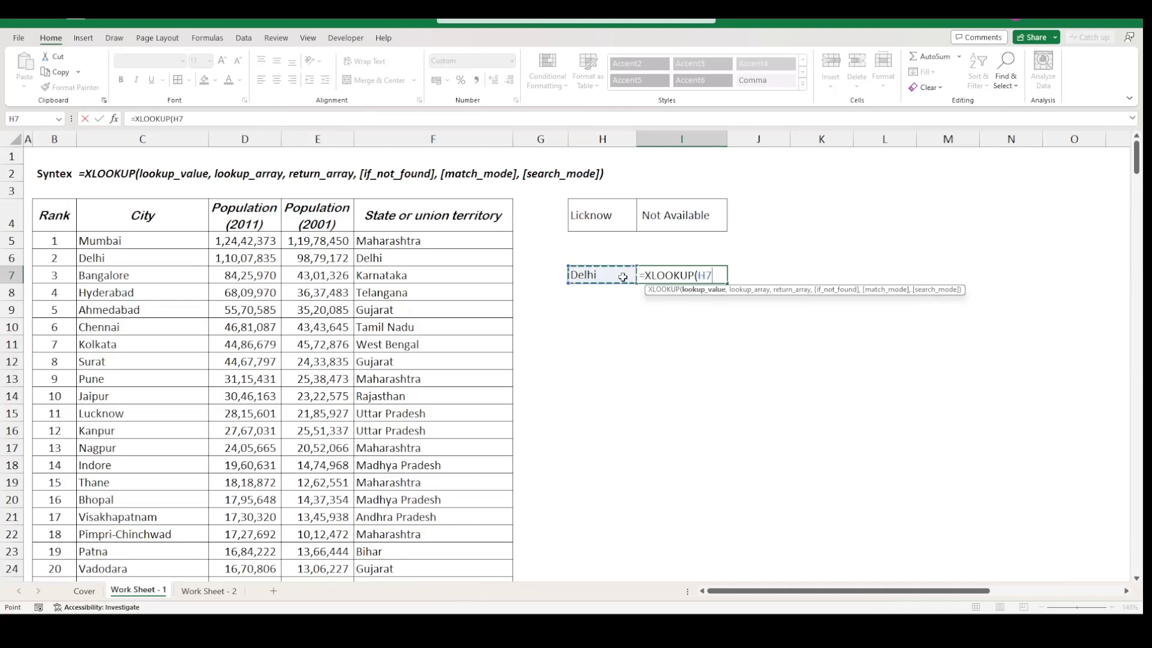
text(,)
key(Left)
key(Left)
key(Left)
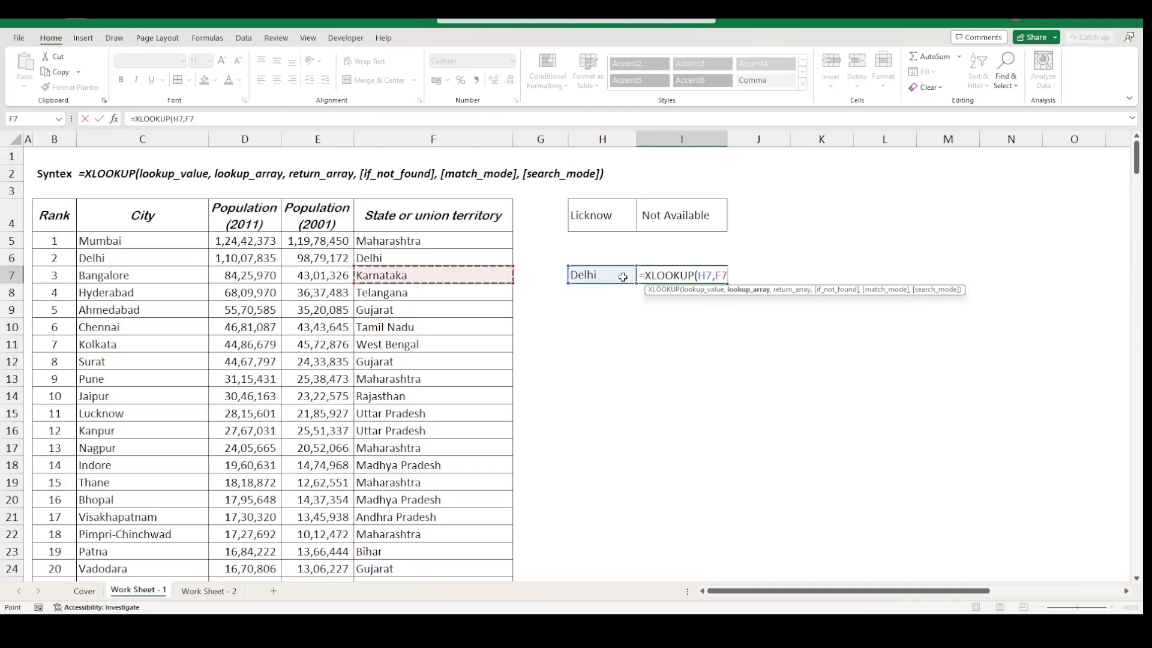
key(Up)
key(Up)
key(ctrl+shift+Down)
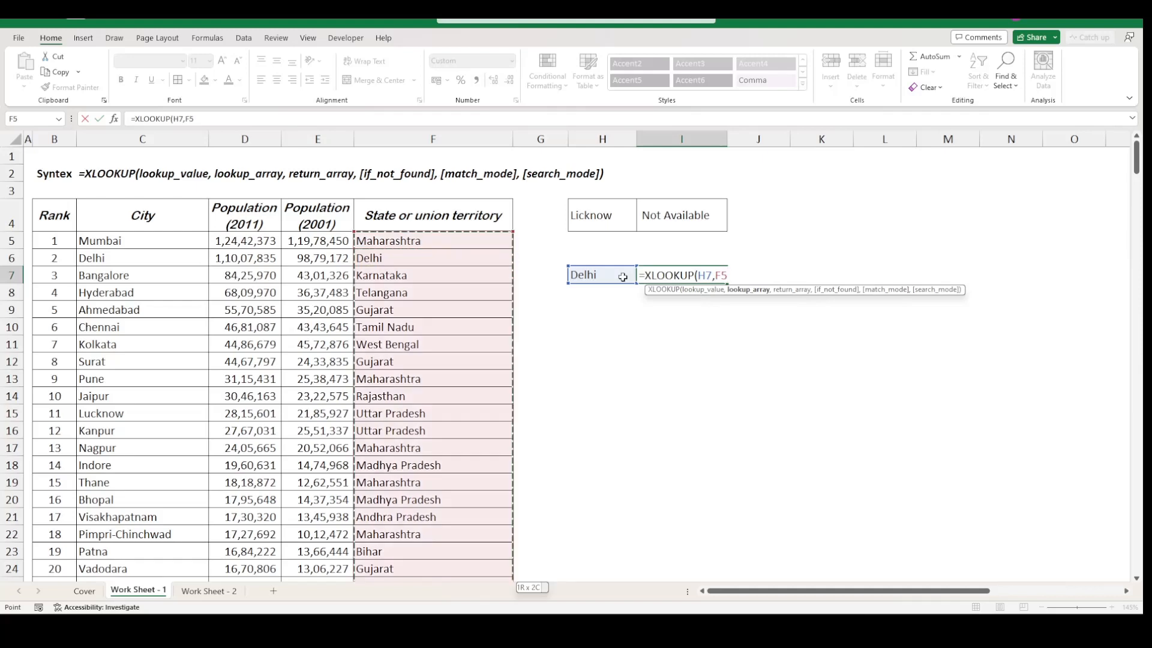
- Add the city column C5:C326 as the return array and complete the XLOOKUP formula in I7
text(,)
key(Left)
key(Left)
key(Left)
key(Left)
key(Left)
key(Left)
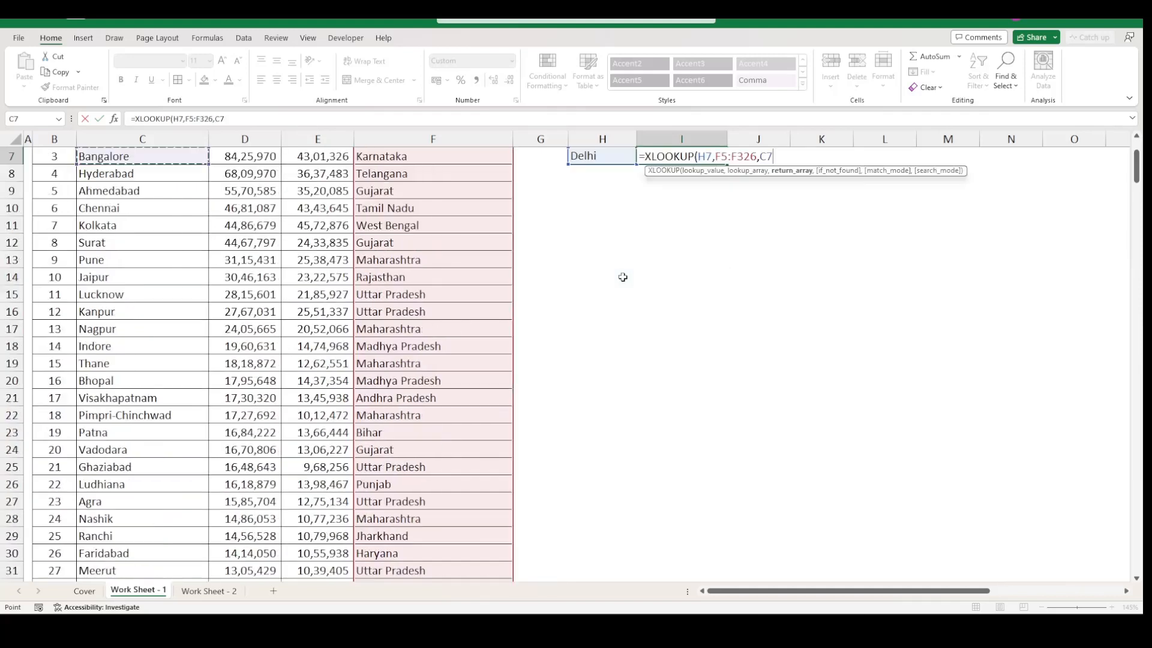
key(Up)
key(Up)
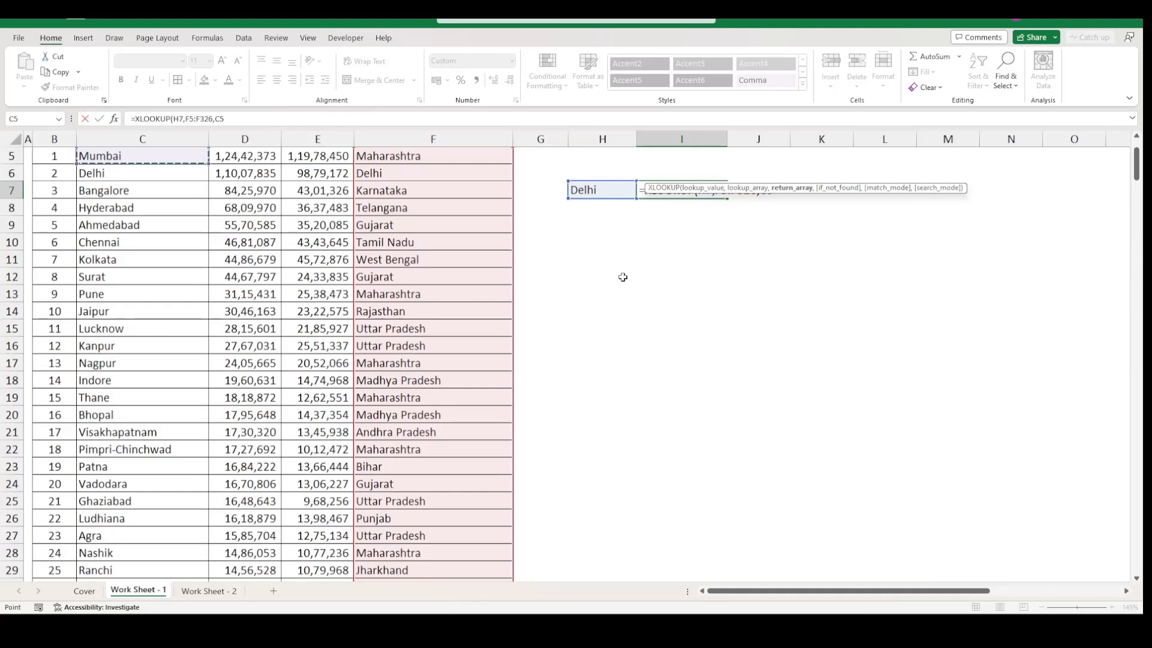
key(ctrl+shift+Down)
key(Return)
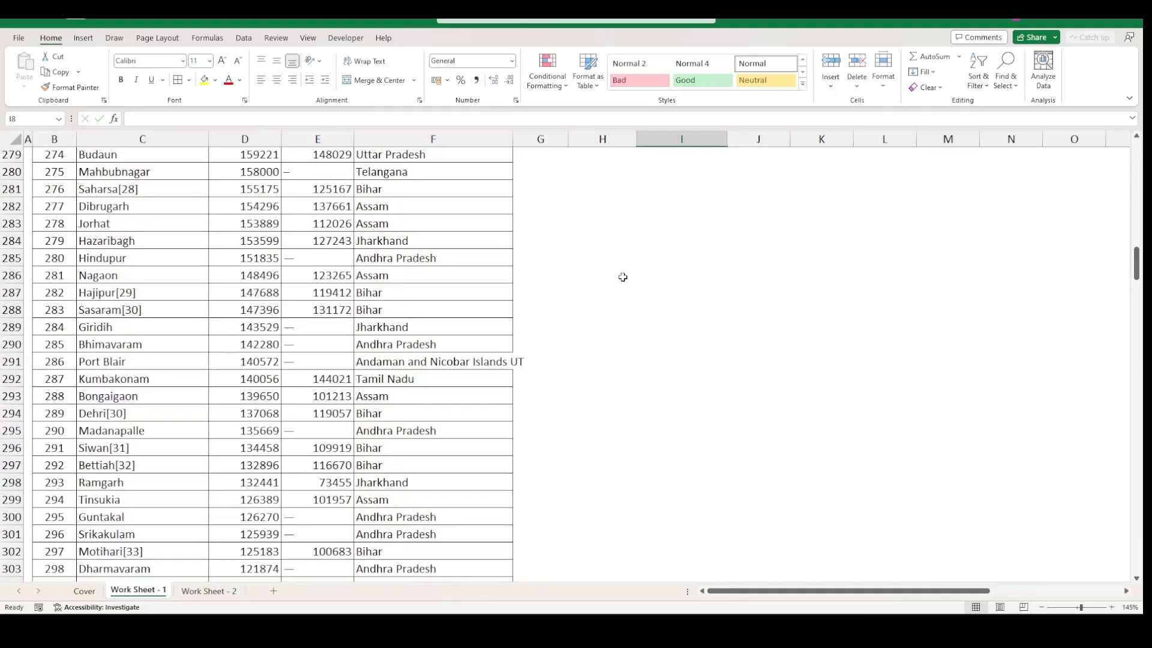
- Test the reverse lookup by changing the state in H7 to Telangana
key(Up)
key(Left)
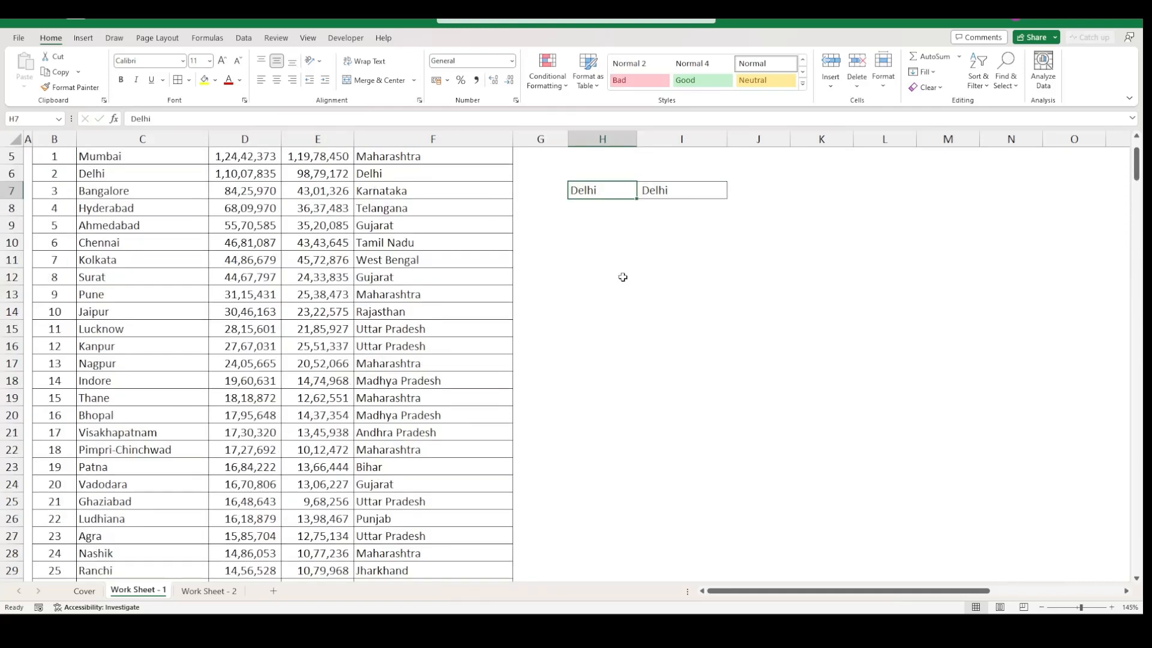
key(Up)
key(Up)
key(Up)
key(Up)
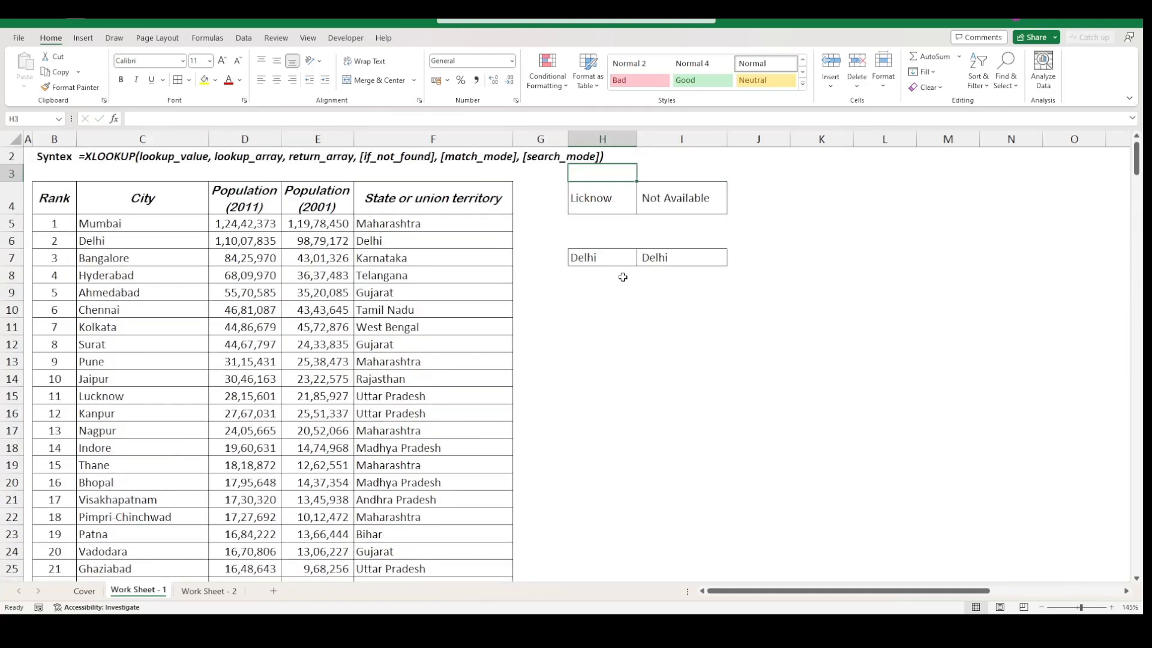
key(Down)
key(Down)
key(Down)
key(Down)
text(Te)
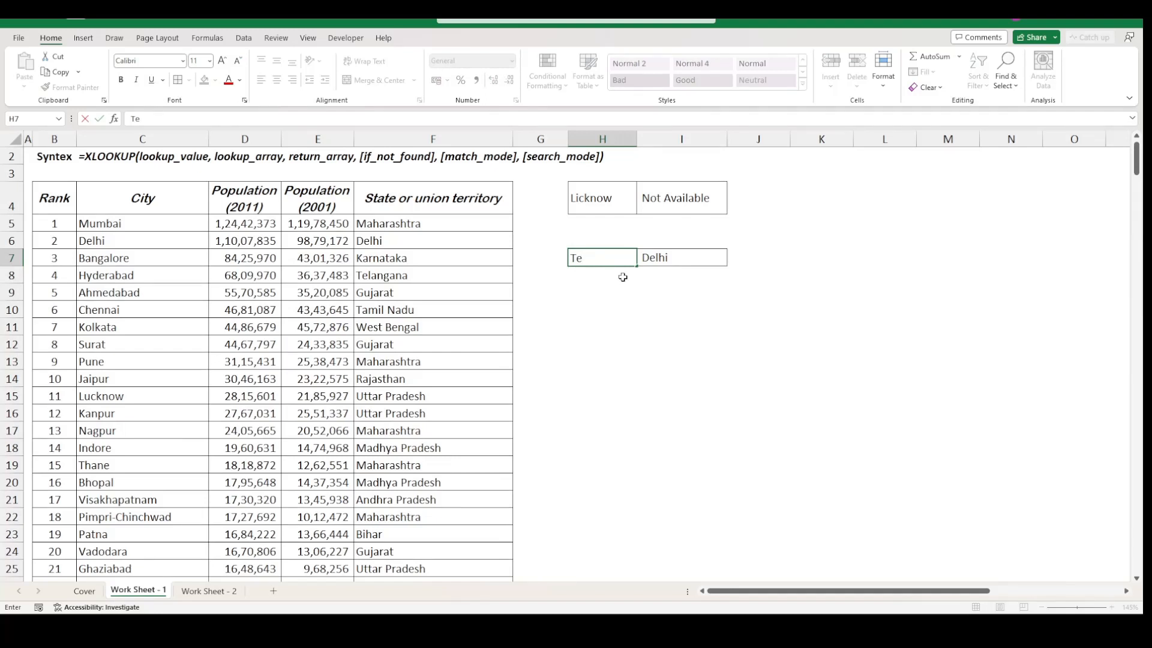
text(langana)
key(Tab)
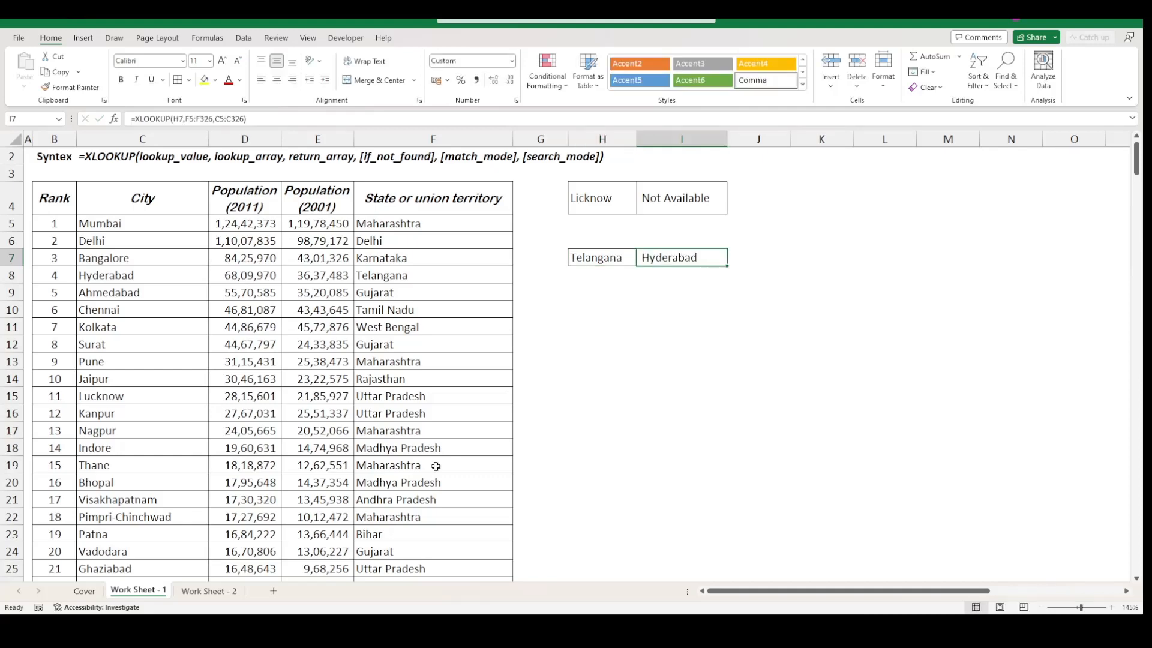
- Add match_mode 1 to the XLOOKUP formula in I7, leaving the if_not_found argument empty
key(Left)
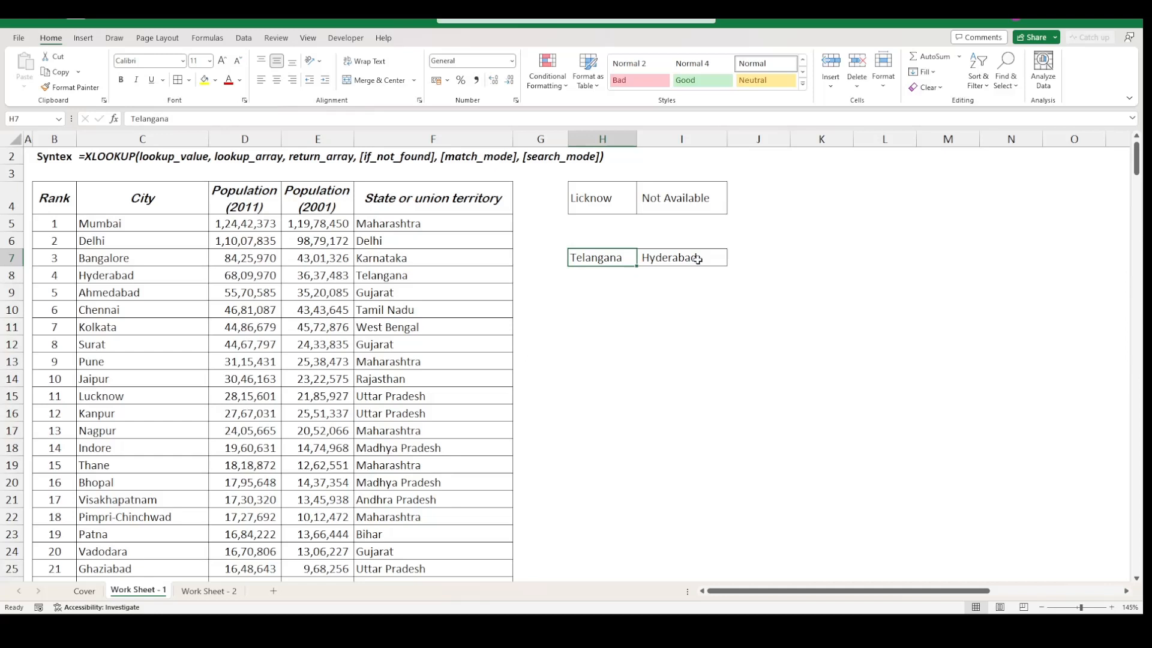
click(690, 258)
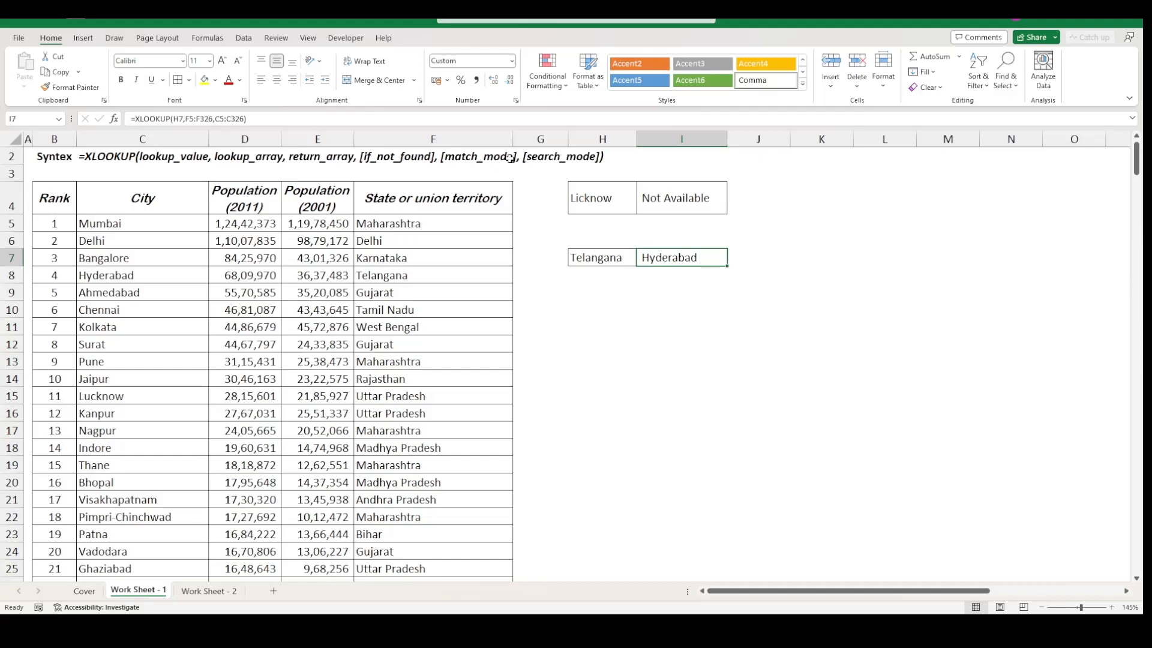
click(263, 119)
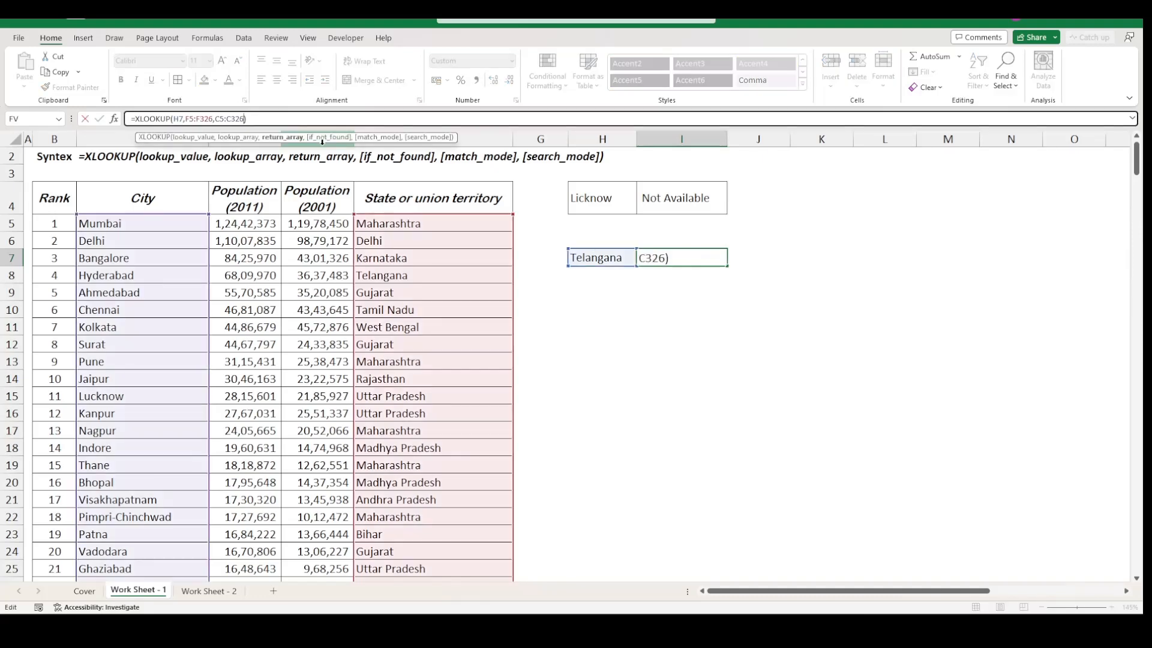
text(,,)
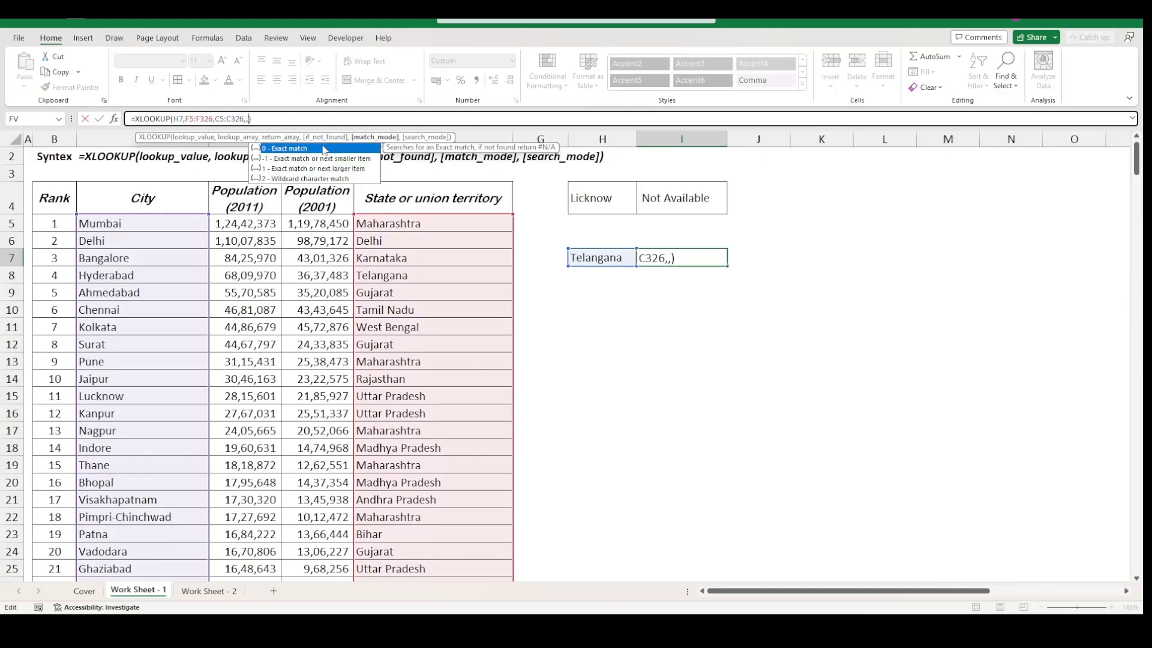
text(1)
key(shift+Tab)
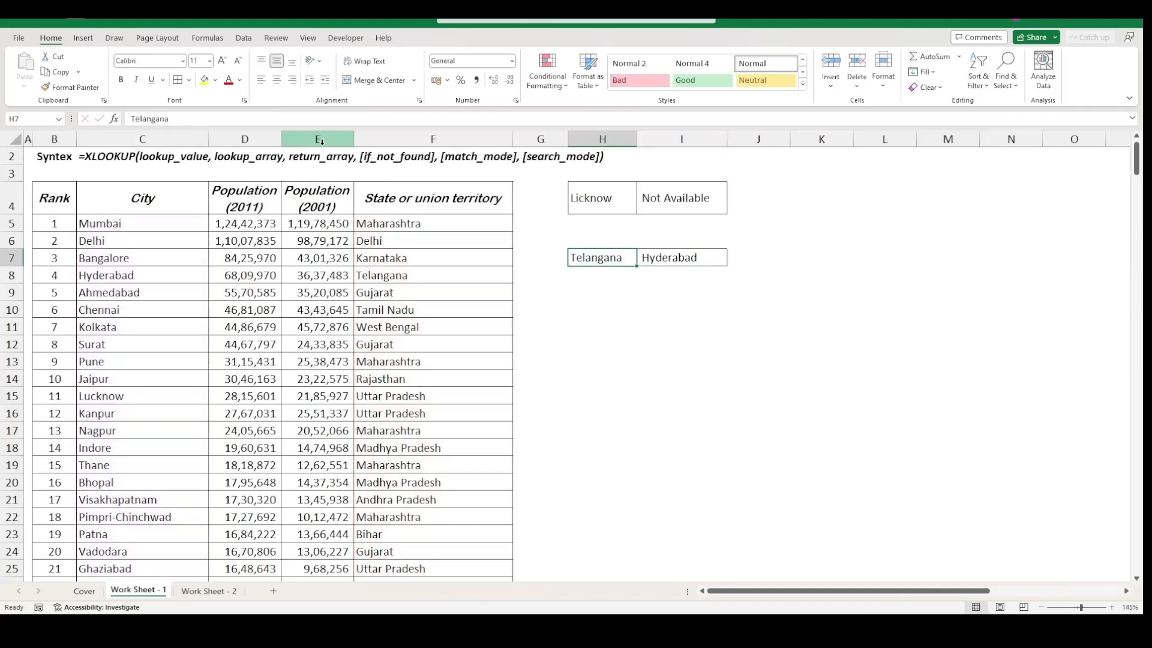
- Copy the lookup cells H7:I7 to the row directly below, H8:I8
key(shift+Right)
key(ctrl+c)
key(Up)
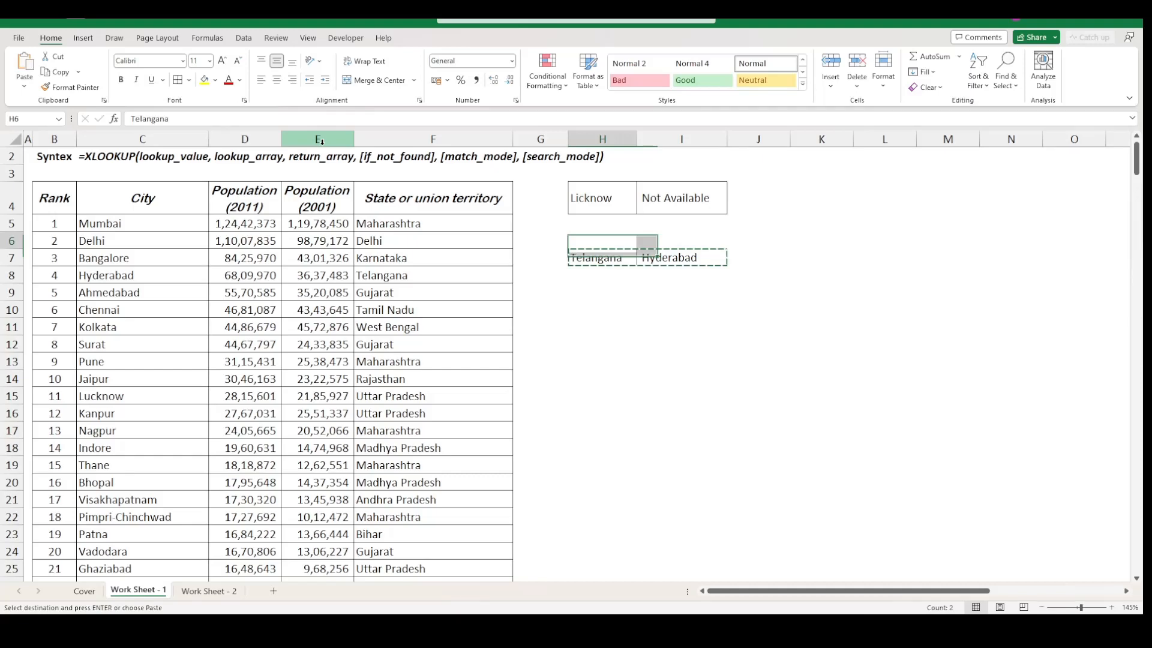
key(Down)
key(Down)
key(Return)
- Change the match_mode argument of the XLOOKUP formula in I8 to -1 and check the formula
key(Right)
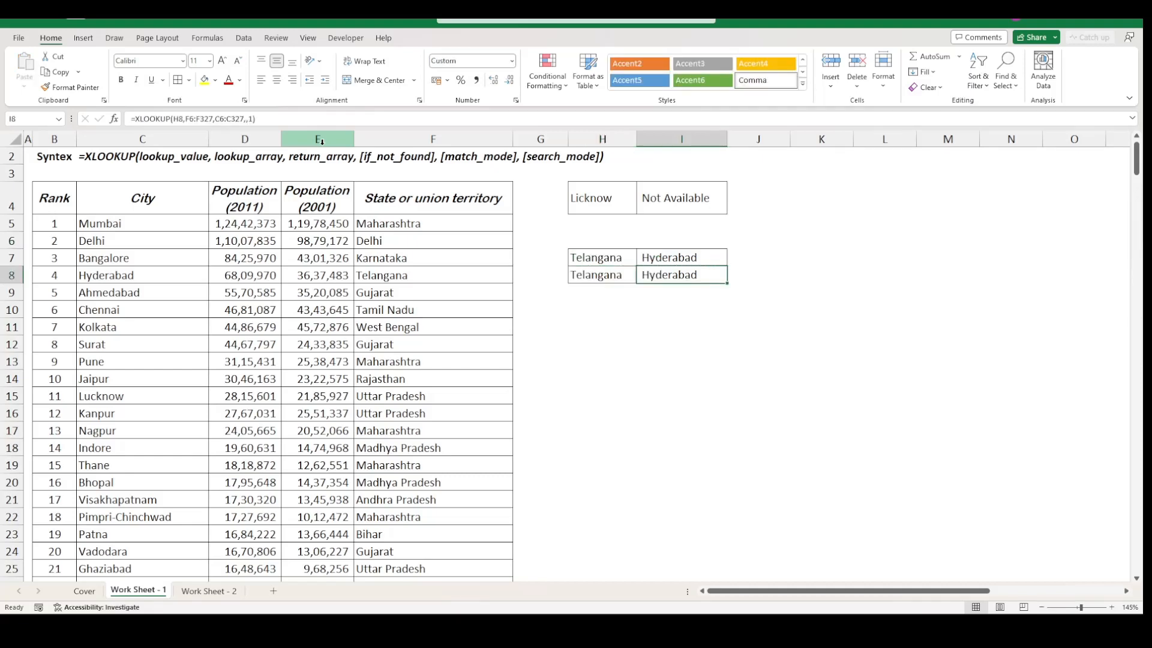
key(F2)
key(Left)
key(Left)
key(Left)
key(Left)
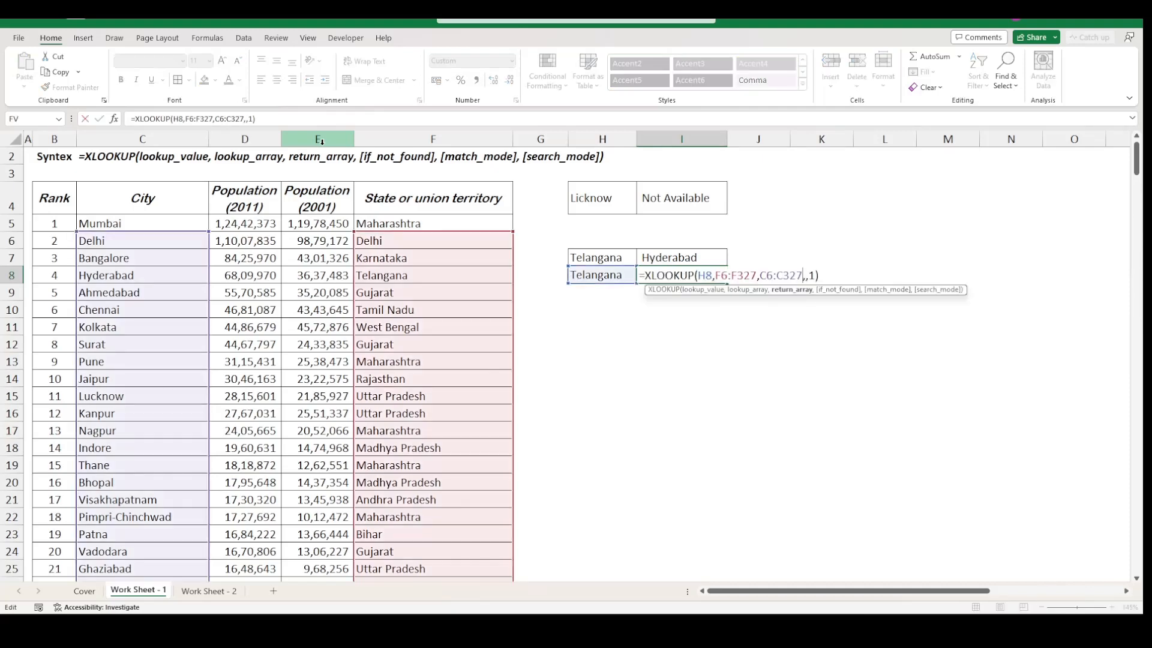
key(End)
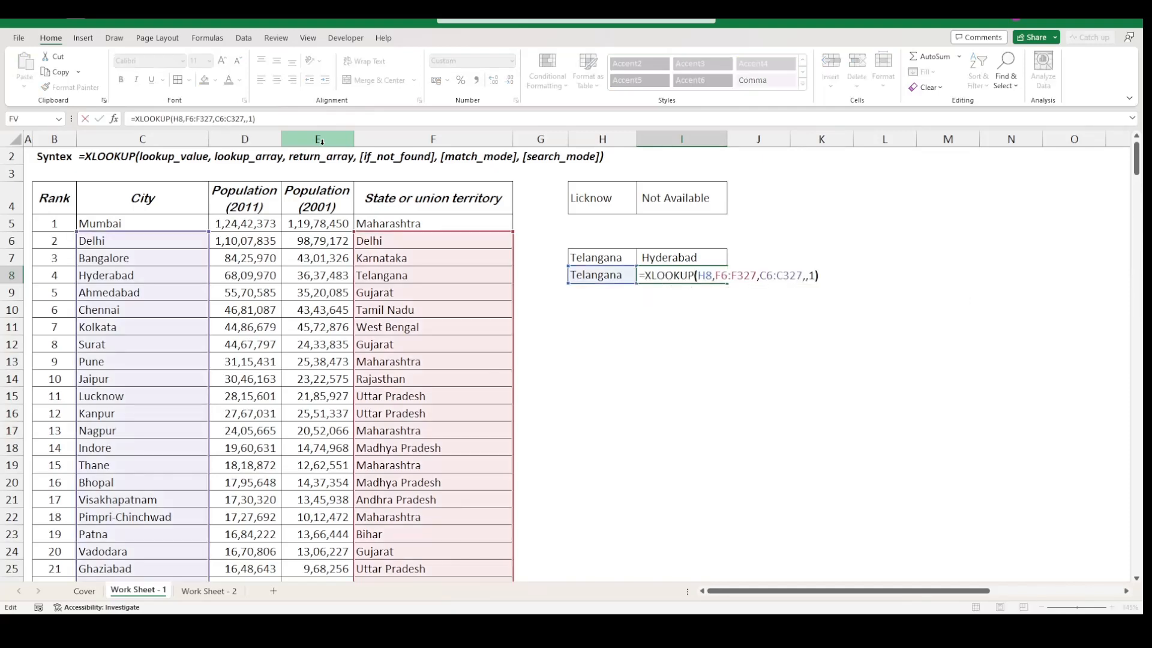
key(Left)
key(Left)
key(Left)
key(Left)
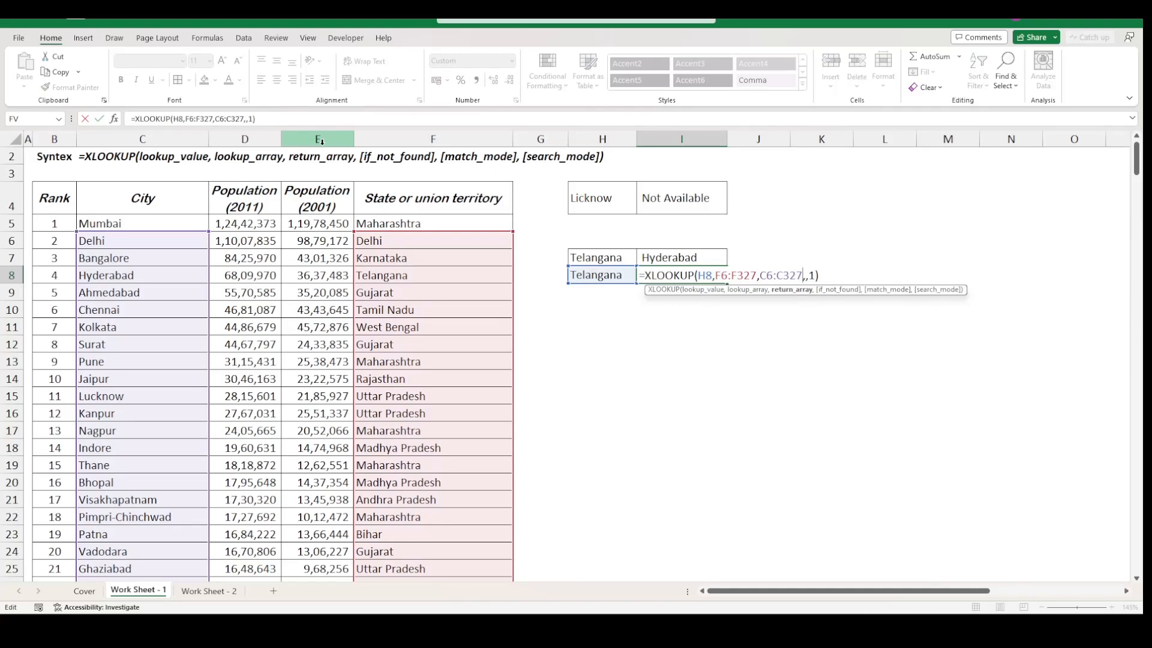
key(Right)
key(Right)
text(-)
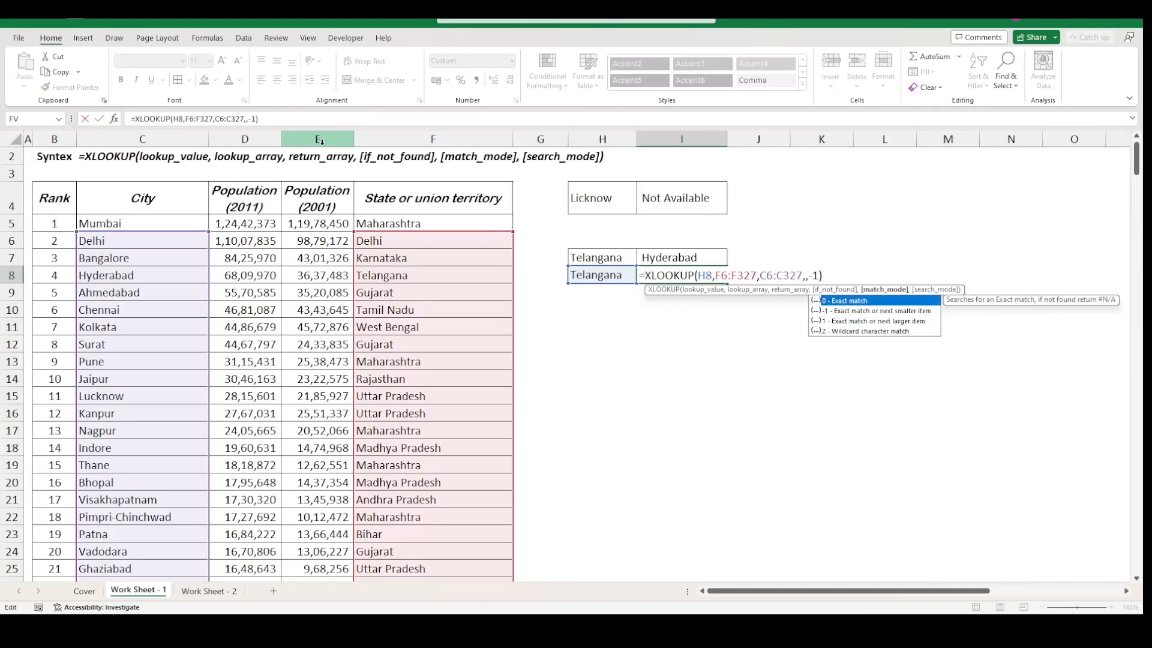
key(Return)
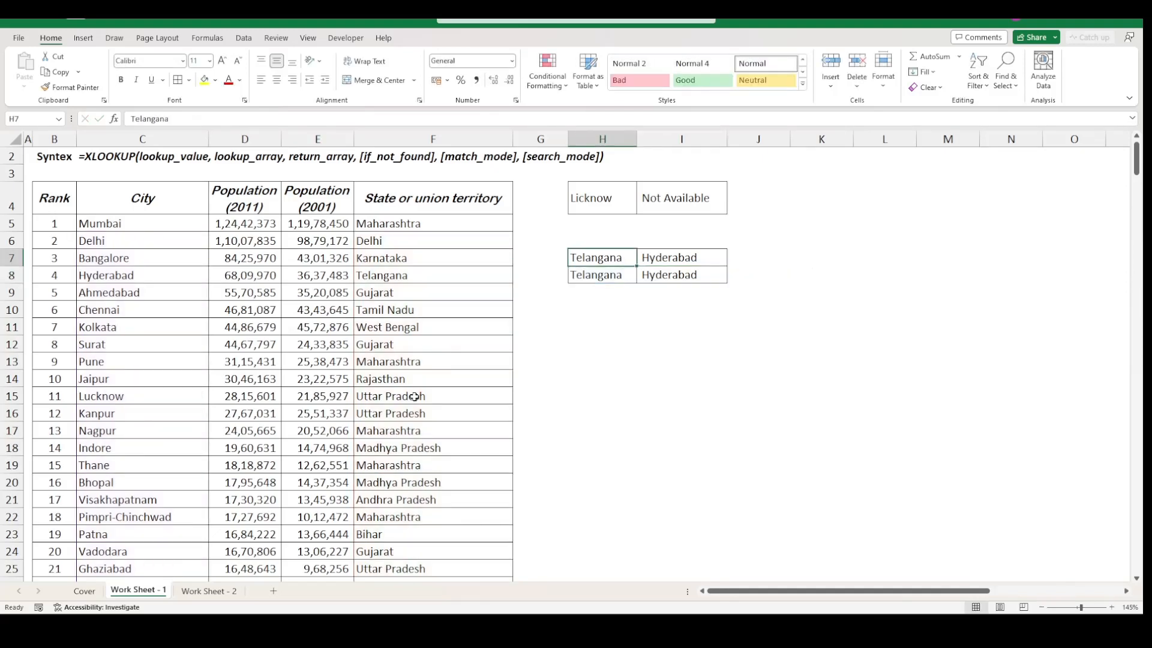
scroll(414, 397, up, 1)
click(690, 297)
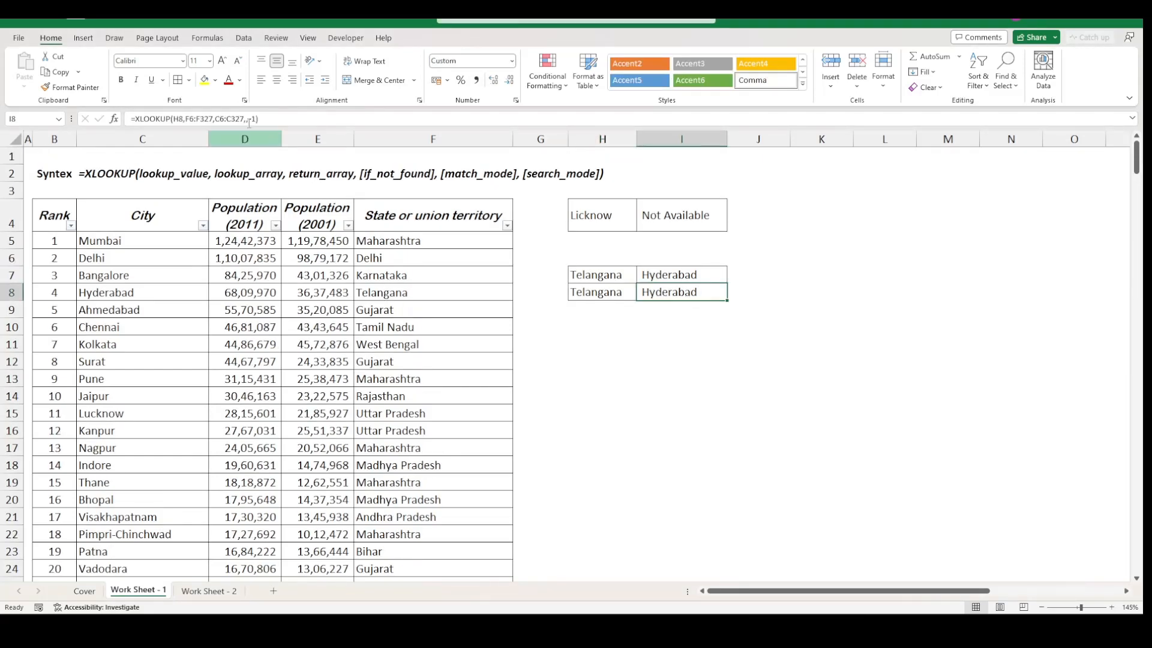
- Add another comma to the XLOOKUP formula in I8 so that -1 becomes the search_mode argument, leaving match_mode empty
click(249, 120)
text(,-)
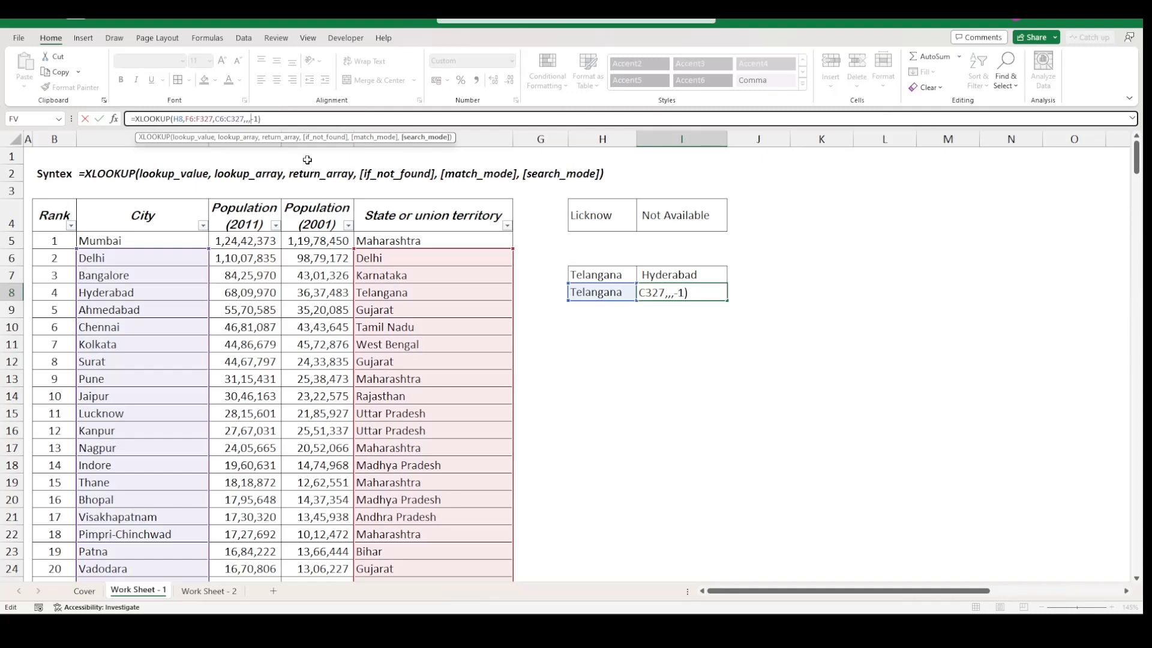
key(Return)
key(Up)
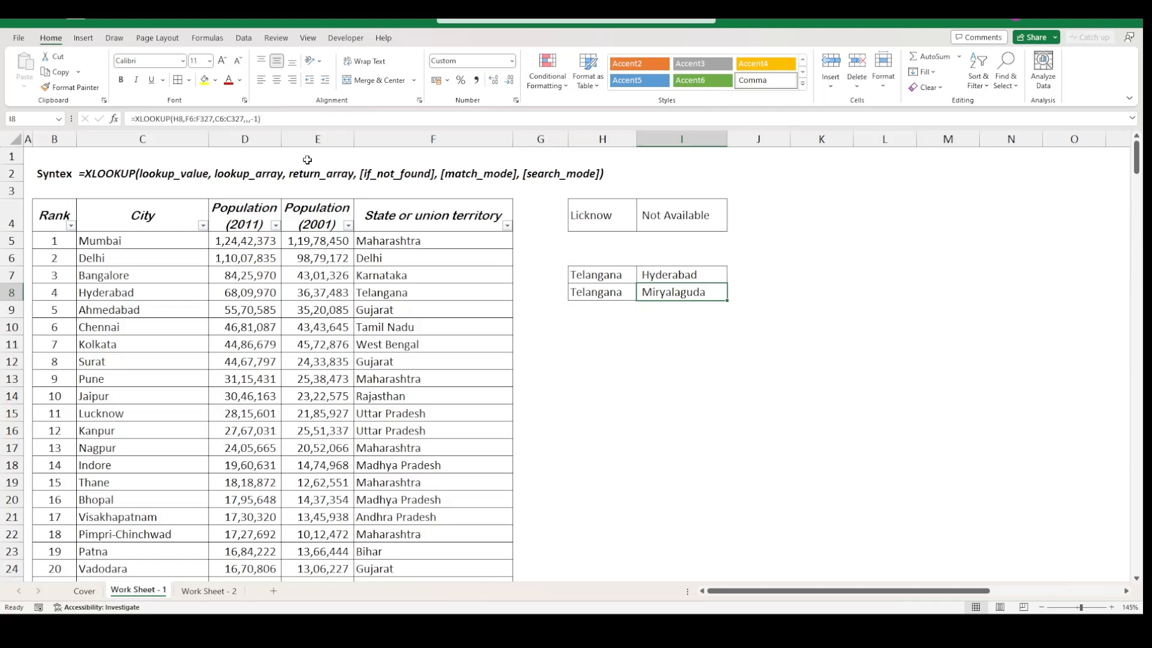
- Filter the State or union territory column to show only Telangana
key(Up)
key(Up)
key(Up)
key(Up)
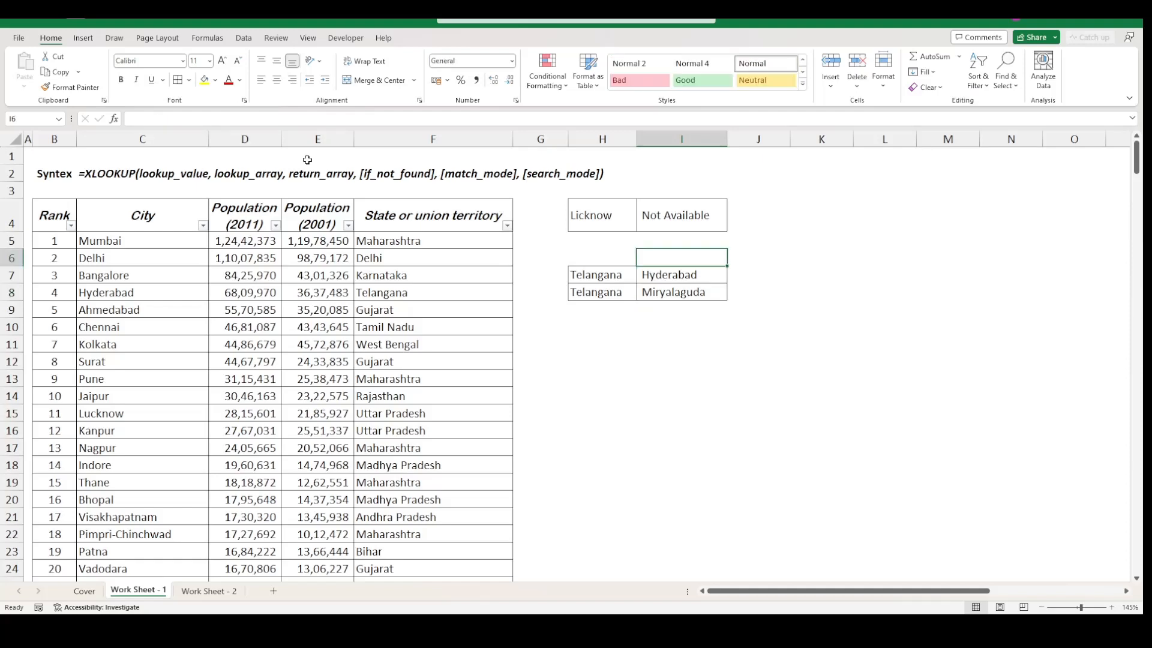
key(Left)
key(Left)
key(Left)
key(alt+Down)
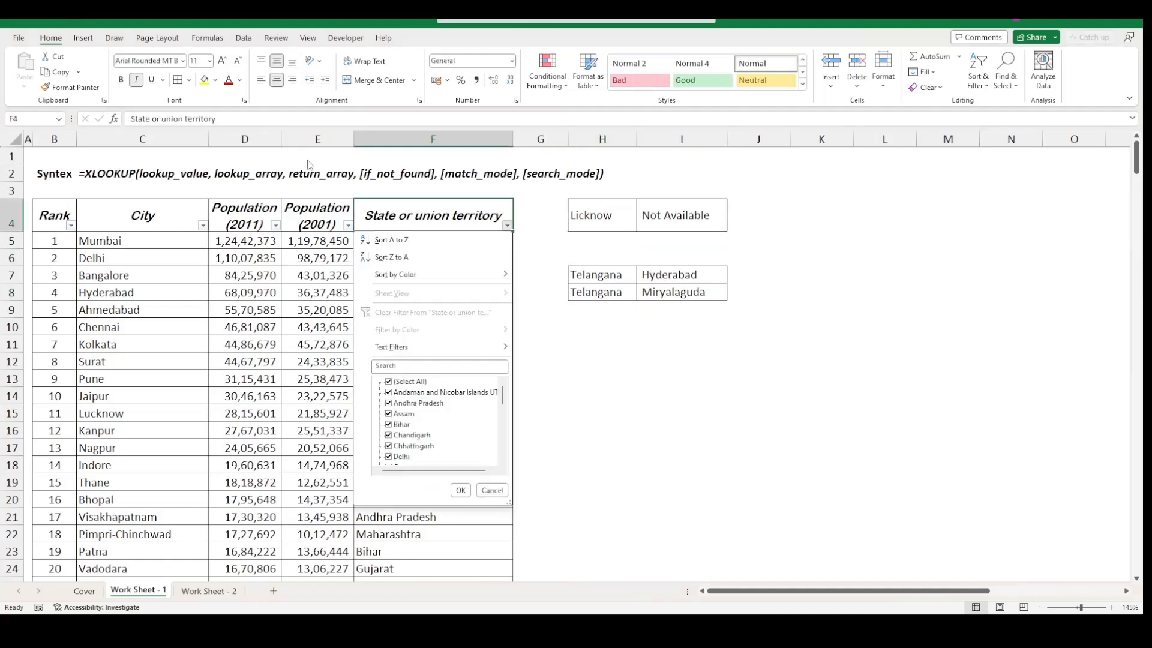
key(Down)
key(Down)
key(Down)
key(Down)
key(Down)
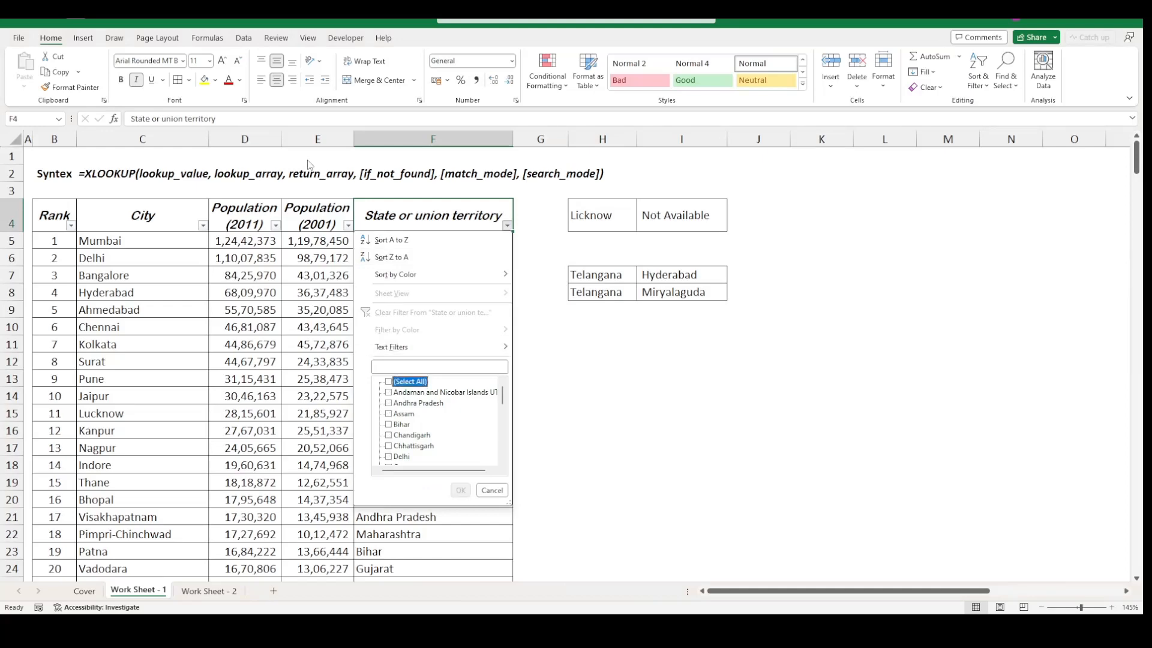
key(space)
key(End)
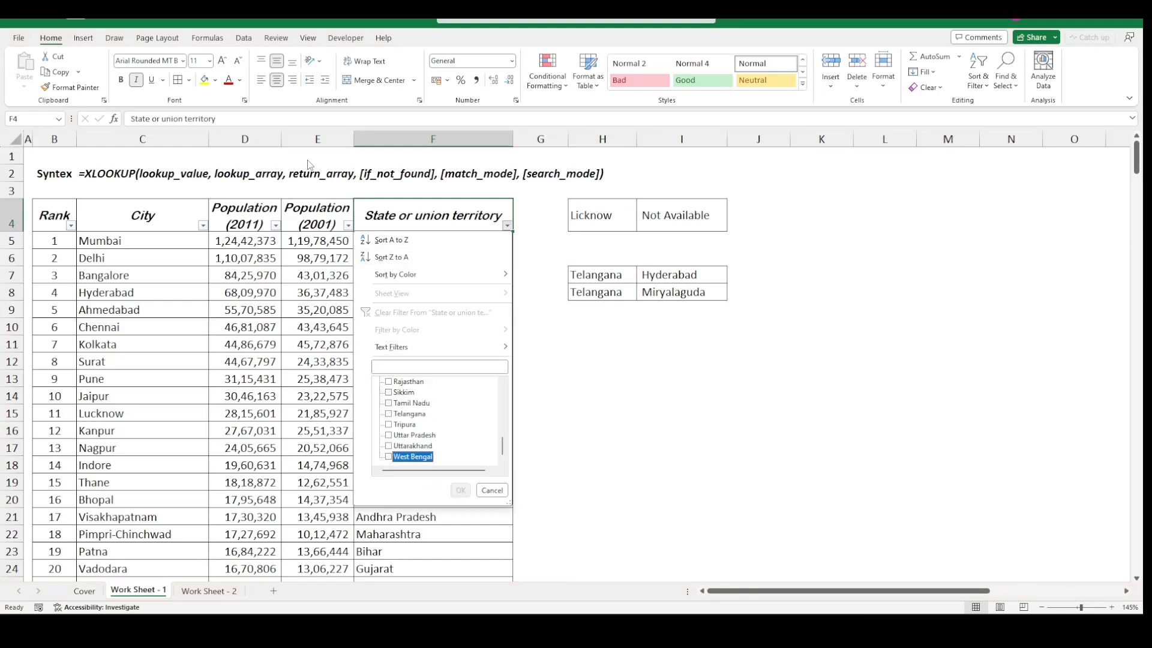
key(Up)
key(Up)
key(Up)
key(Up)
key(space)
key(Return)
- Go through the filtered Telangana cities down to the last one to check the result in I8
key(Down)
key(Down)
key(Down)
key(Left)
key(Left)
key(Left)
key(Left)
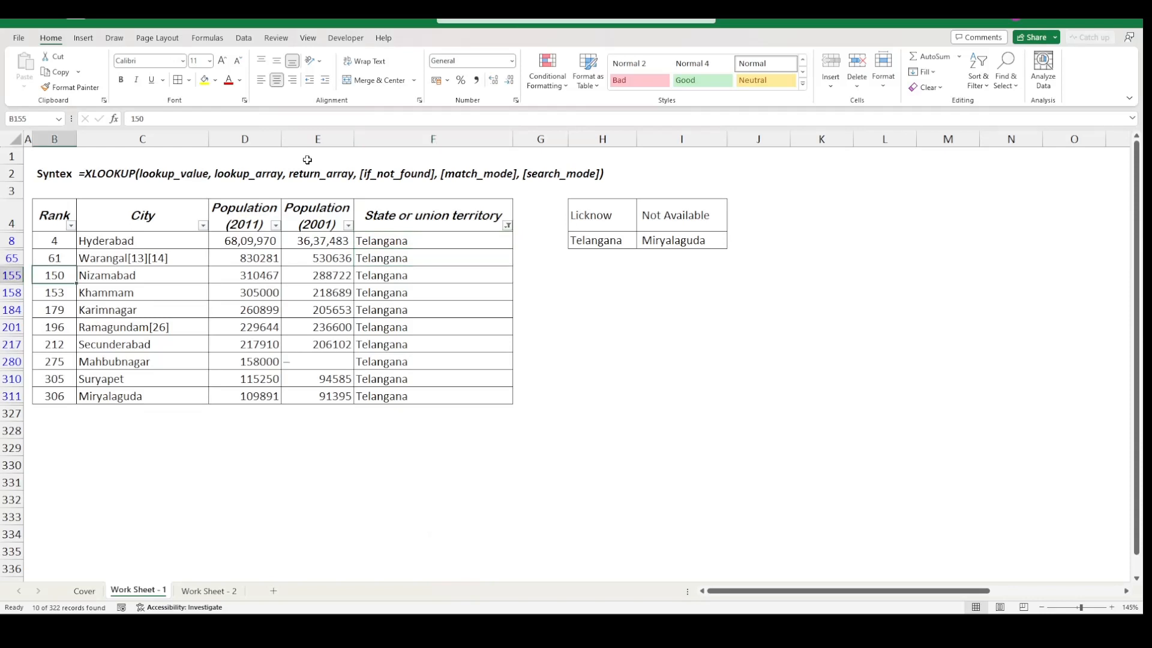
key(Right)
key(Down)
key(Down)
key(Down)
key(Down)
key(Down)
key(Down)
key(Down)
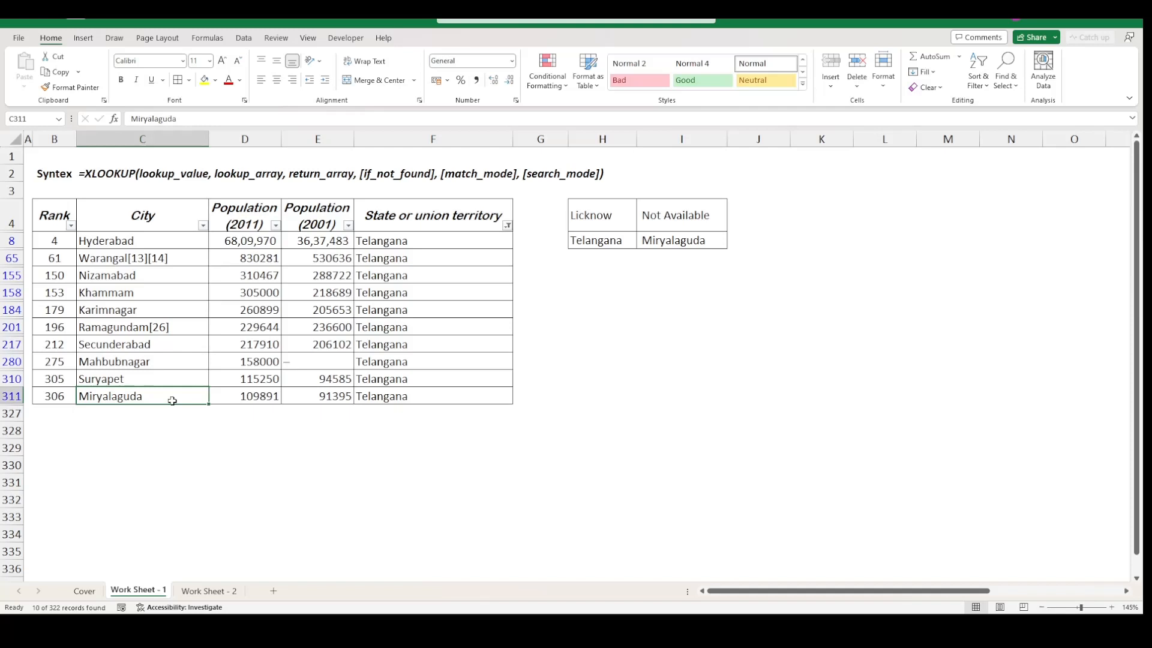
- Try changing the search_mode argument of the XLOOKUP formula in I8 to 1
click(702, 238)
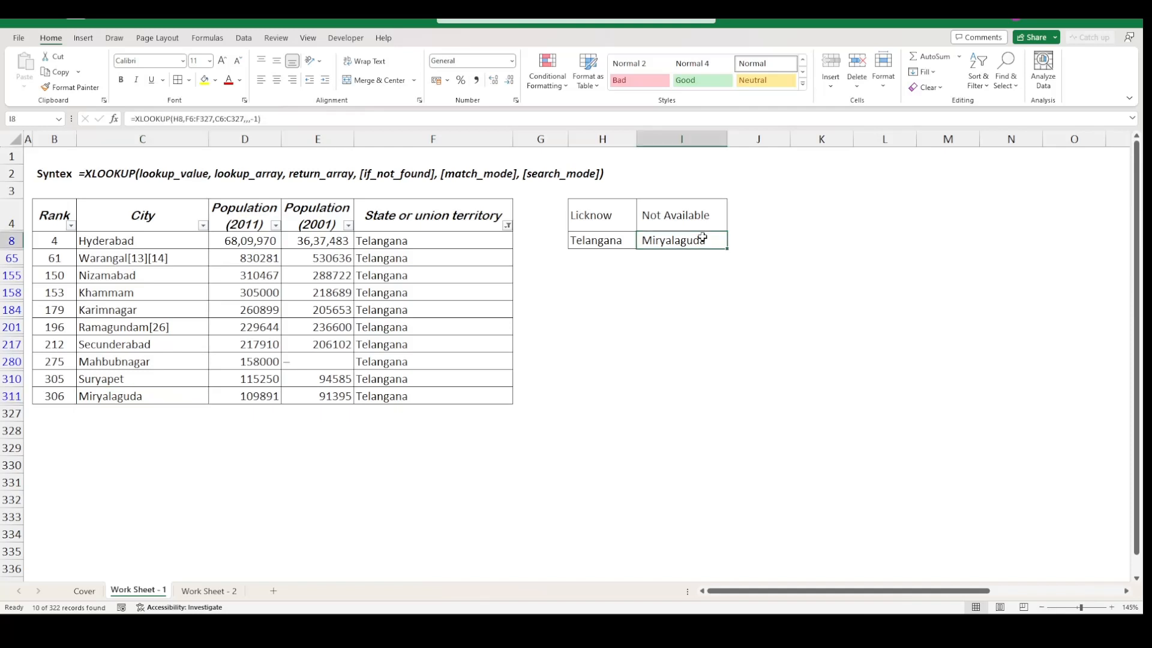
click(254, 119)
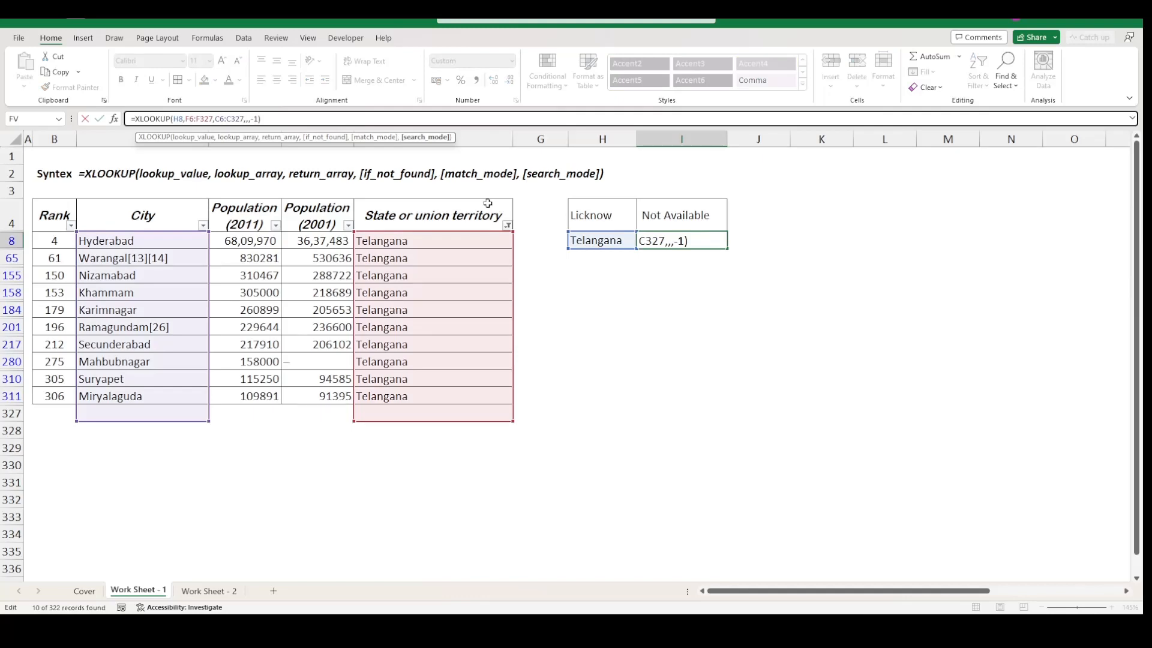
key(BackSpace)
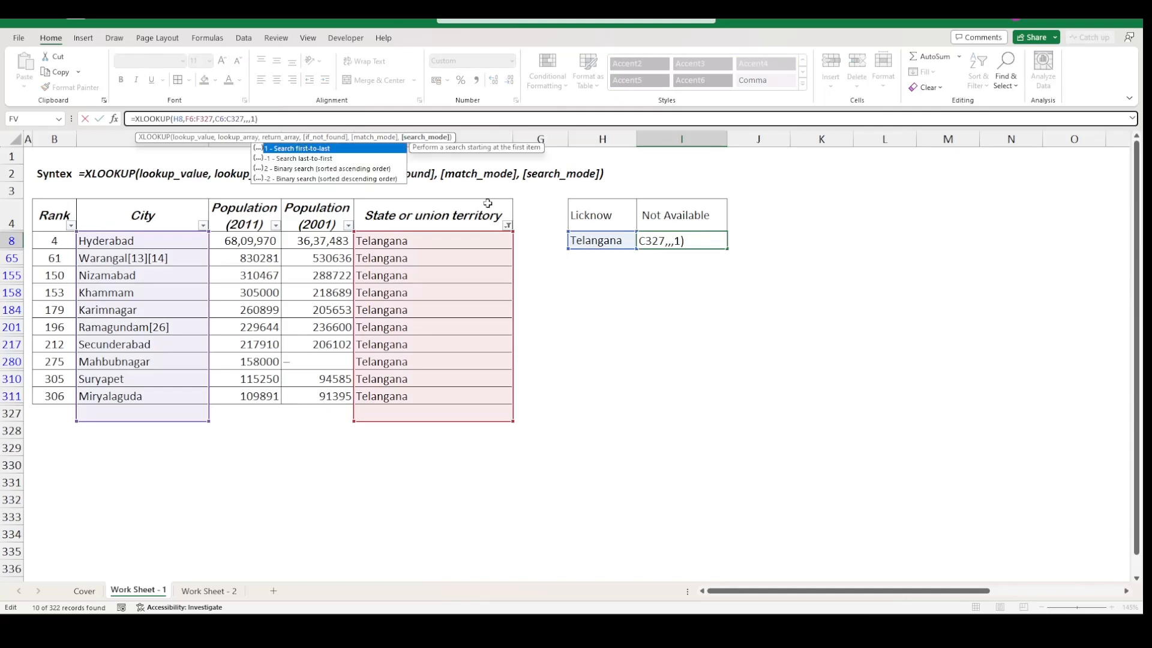
key(ctrl+Return)
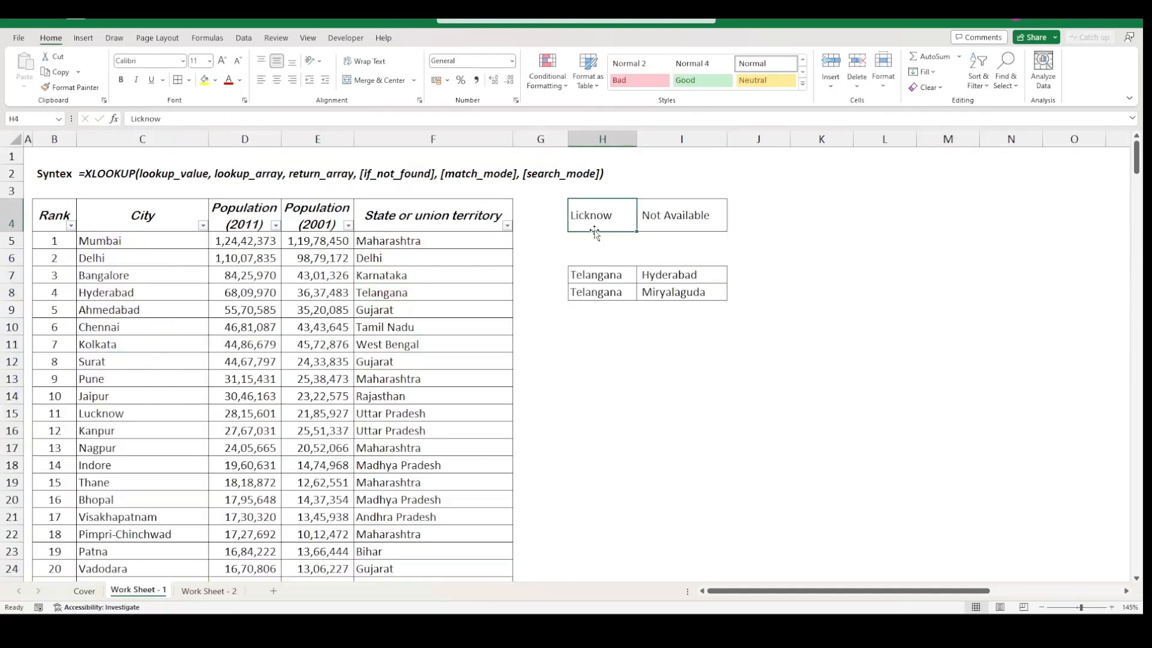
- Copy the lookup cells H4:I4 to row 10 and set the lookup state in H10 to Uttar Pradesh
drag(594, 216, 678, 216)
key(ctrl+c)
key(Down)
key(Down)
key(Down)
key(Down)
key(Down)
key(Down)
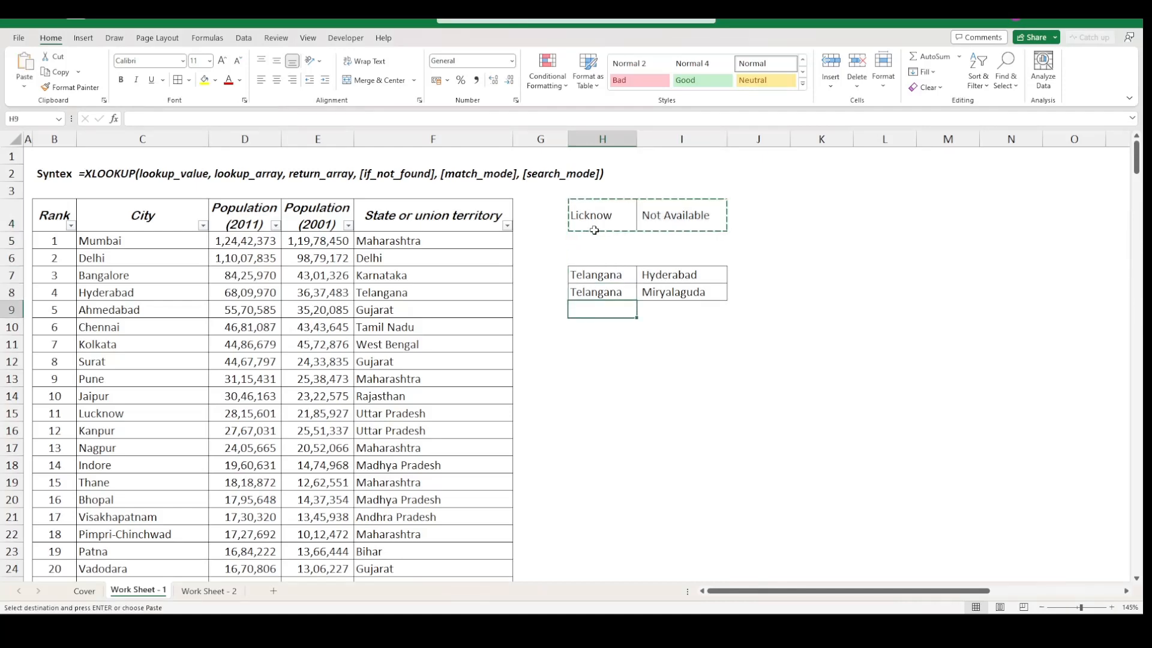
key(ctrl+v)
key(Escape)
- Start an XLOOKUP formula in I10 with H10 as lookup value and the state range F5:F326 as lookup array
text(=XLOOKUP()
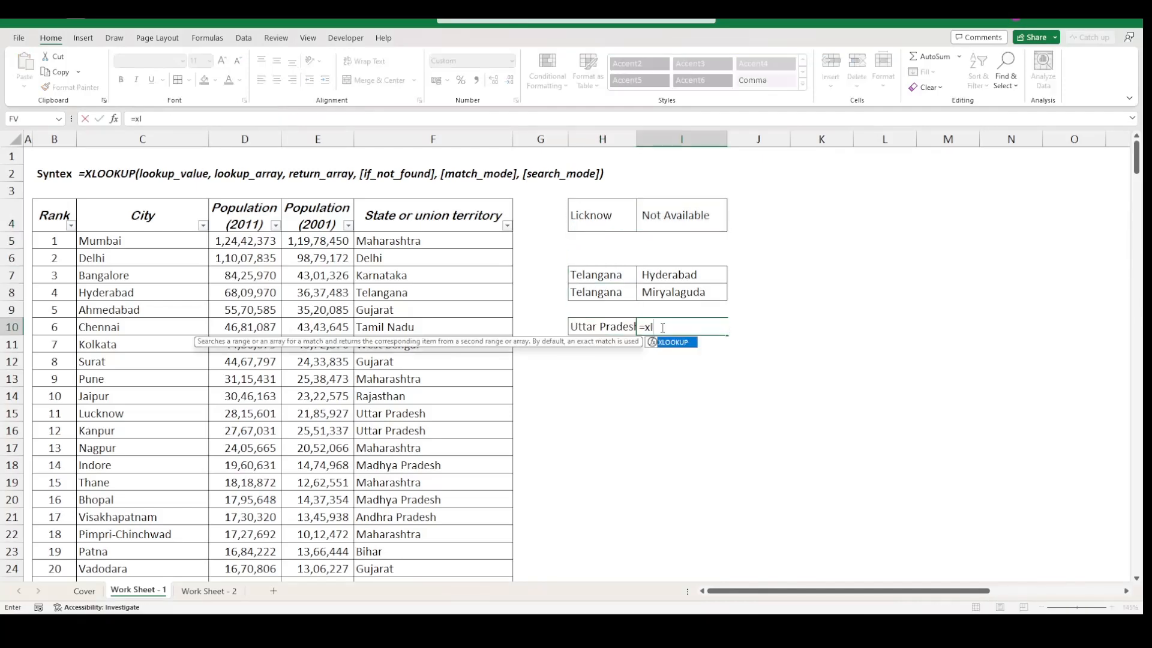
key(Left)
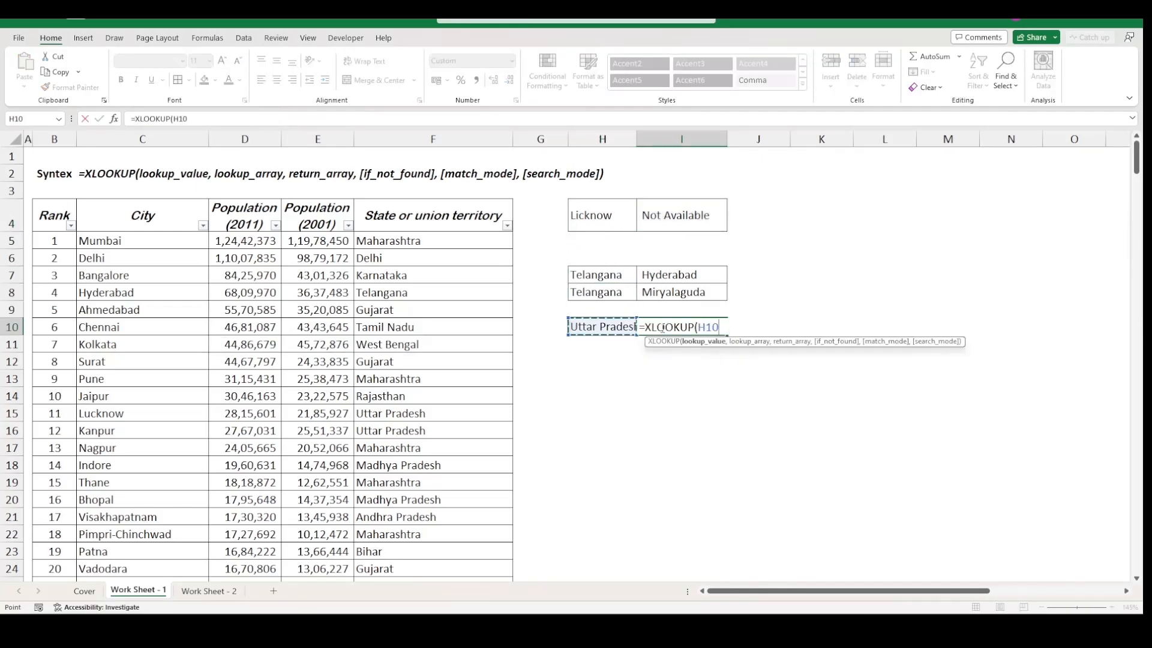
text(,)
key(Left)
key(Left)
key(Left)
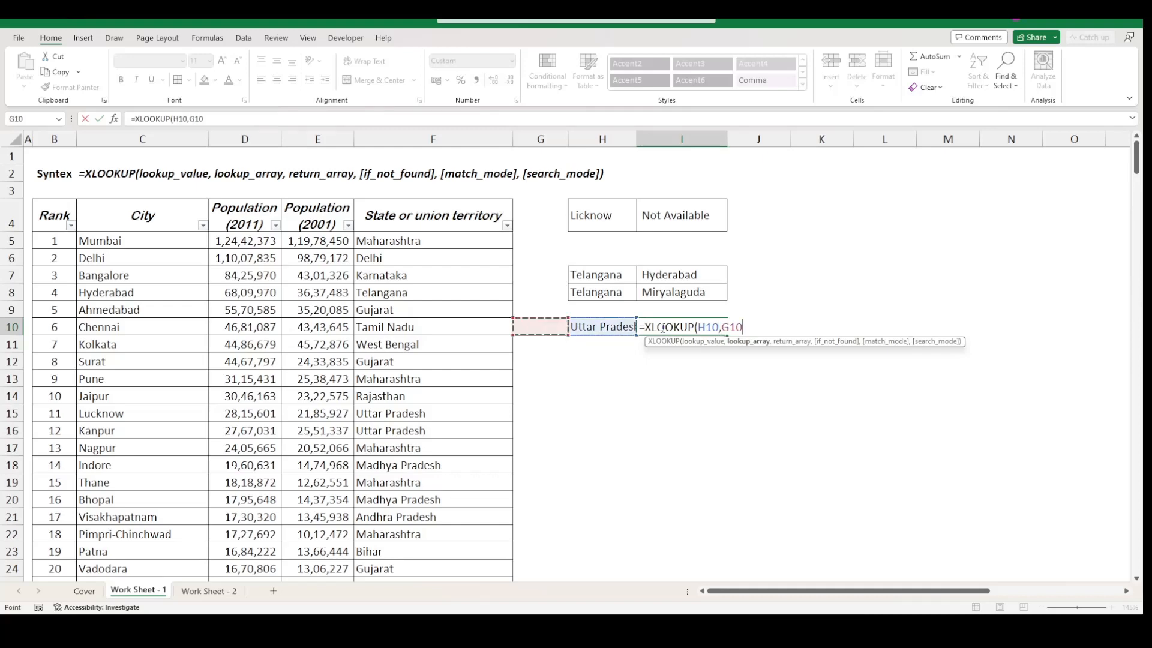
key(ctrl+Up)
key(Down)
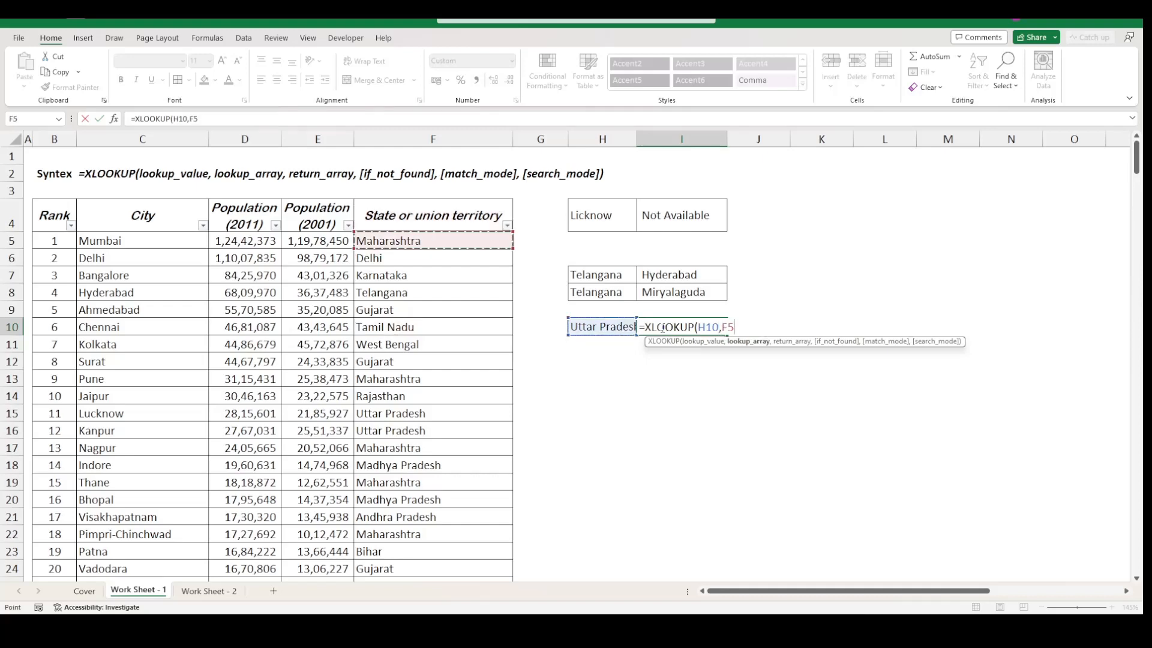
key(ctrl+shift+Down)
text(,)
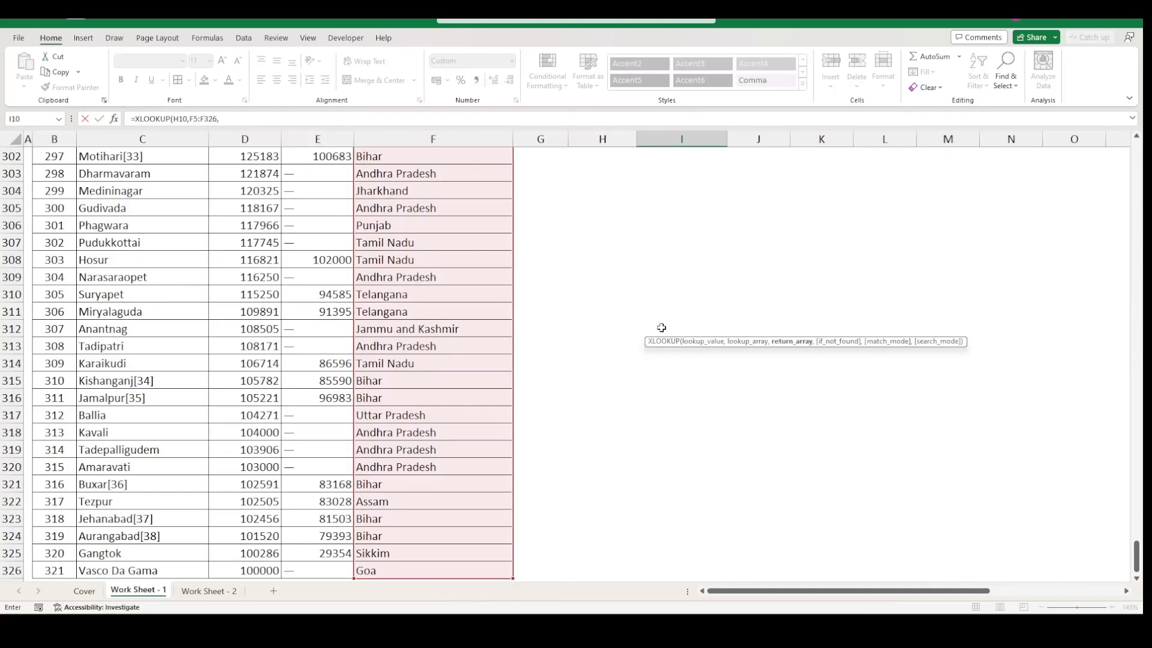
- Add the city range C5:C326 as the return array of the I10 formula
key(Left)
key(Left)
key(Left)
key(Left)
key(Left)
key(Left)
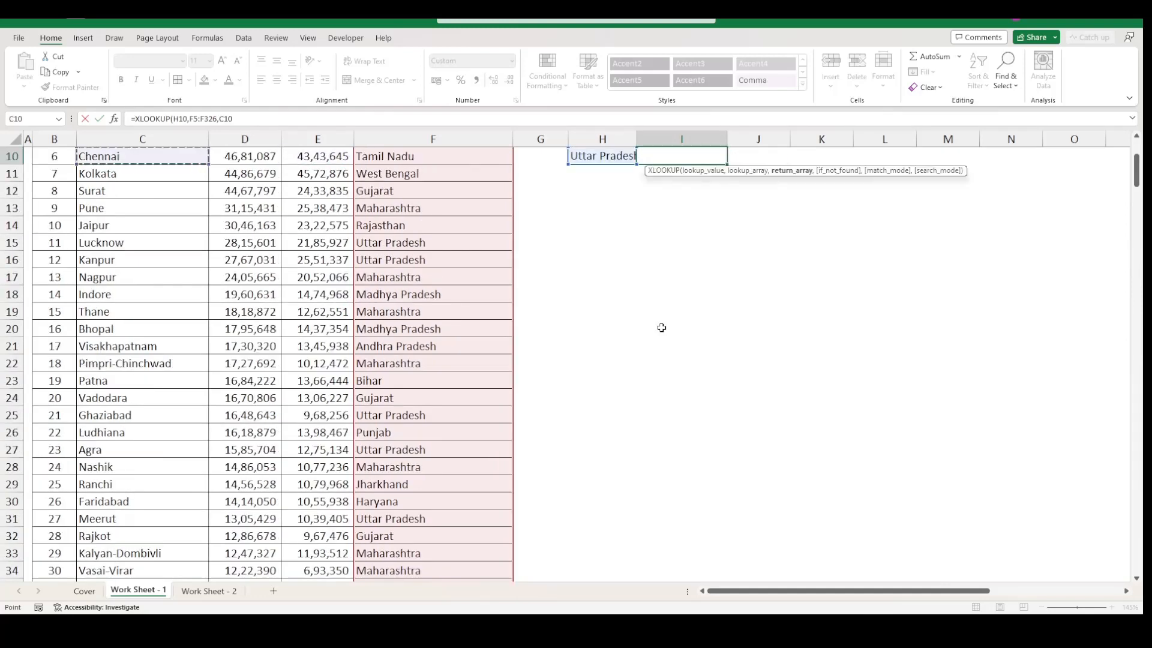
key(Up)
key(Up)
key(Up)
key(Up)
key(Up)
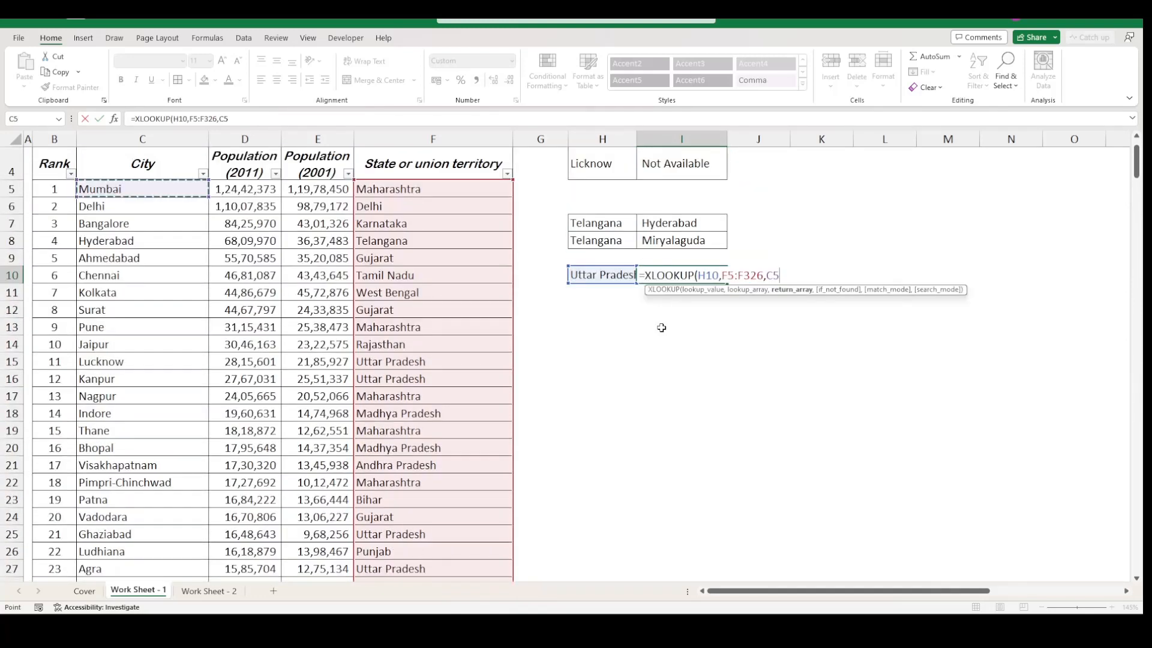
key(ctrl+shift+Down)
text(,)
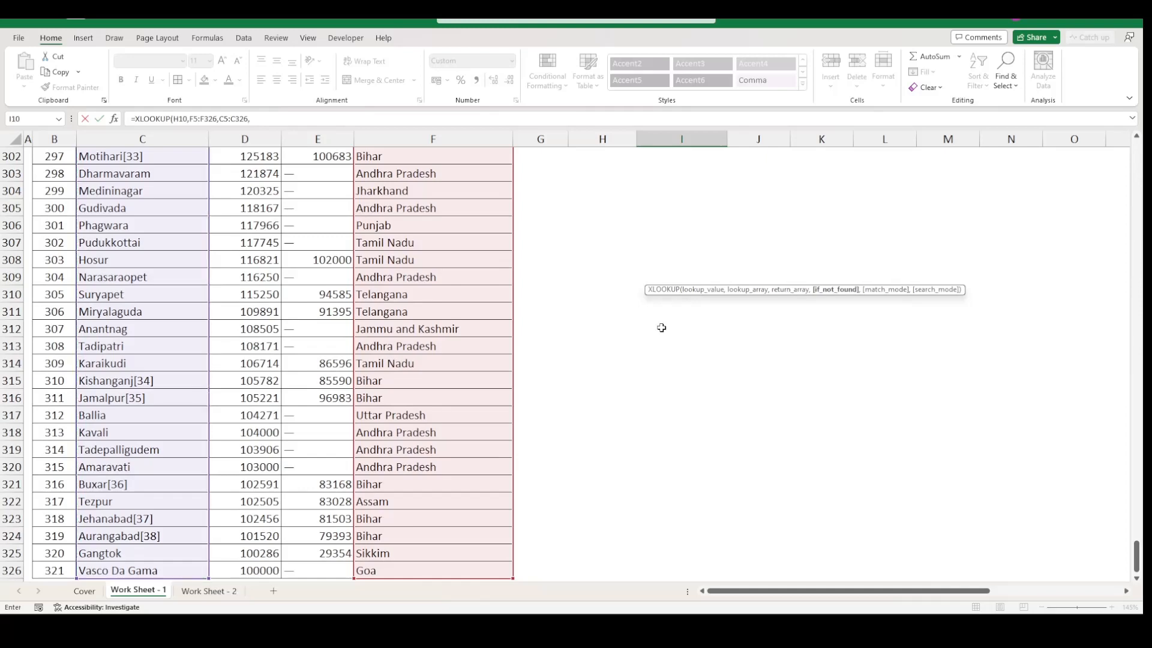
- Complete the I10 formula with "Not Available" for if_not_found, match_mode 0 and search_mode 1
scroll(702, 239, up, 17)
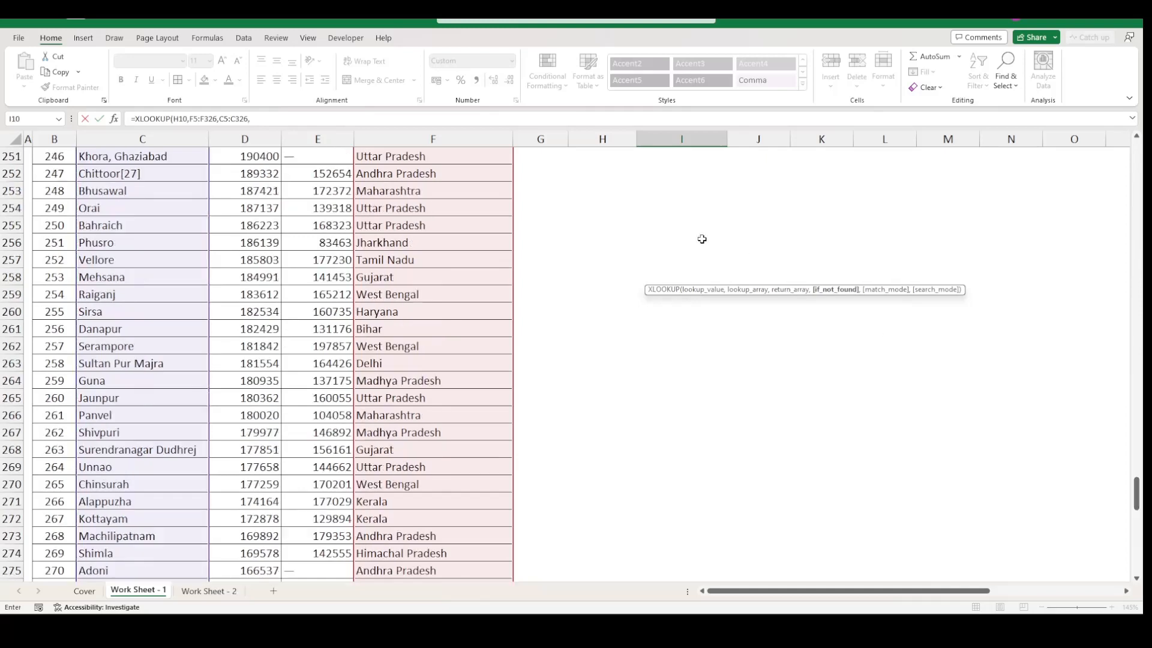
scroll(702, 239, up, 7)
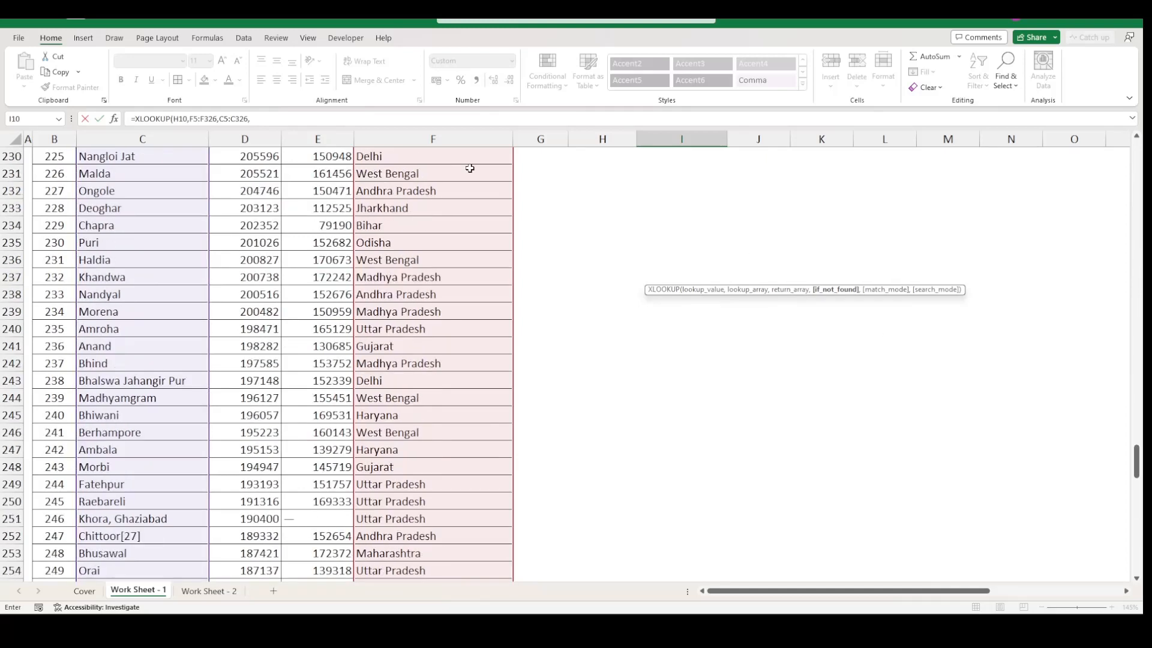
click(274, 120)
text(Not Avail)
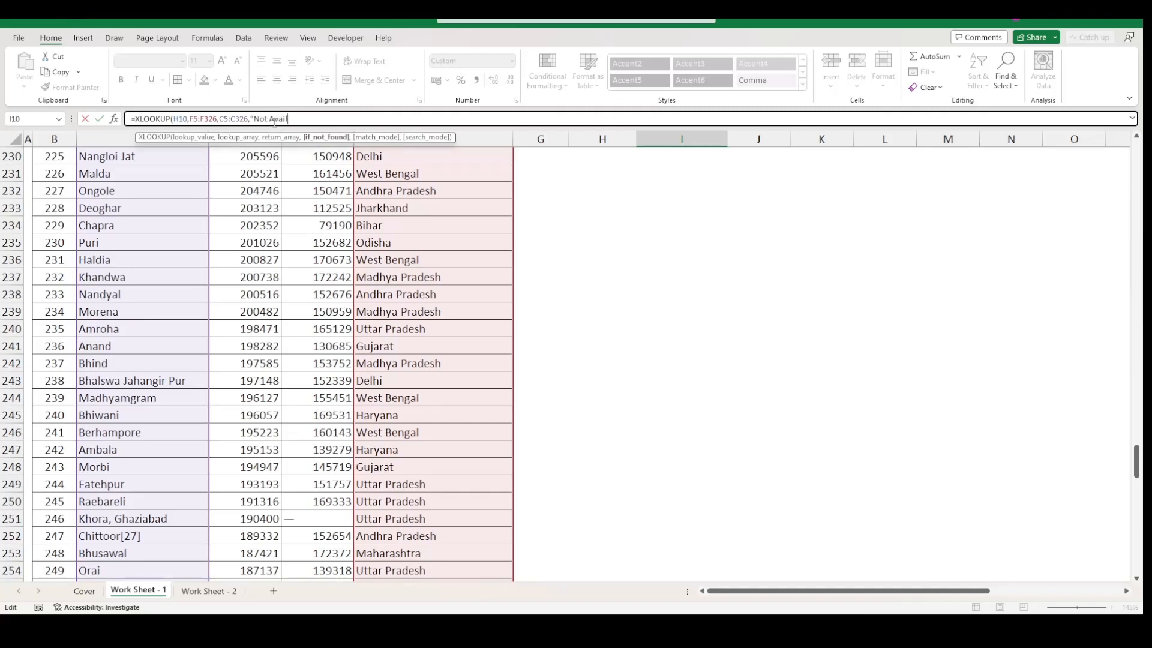
text(able",)
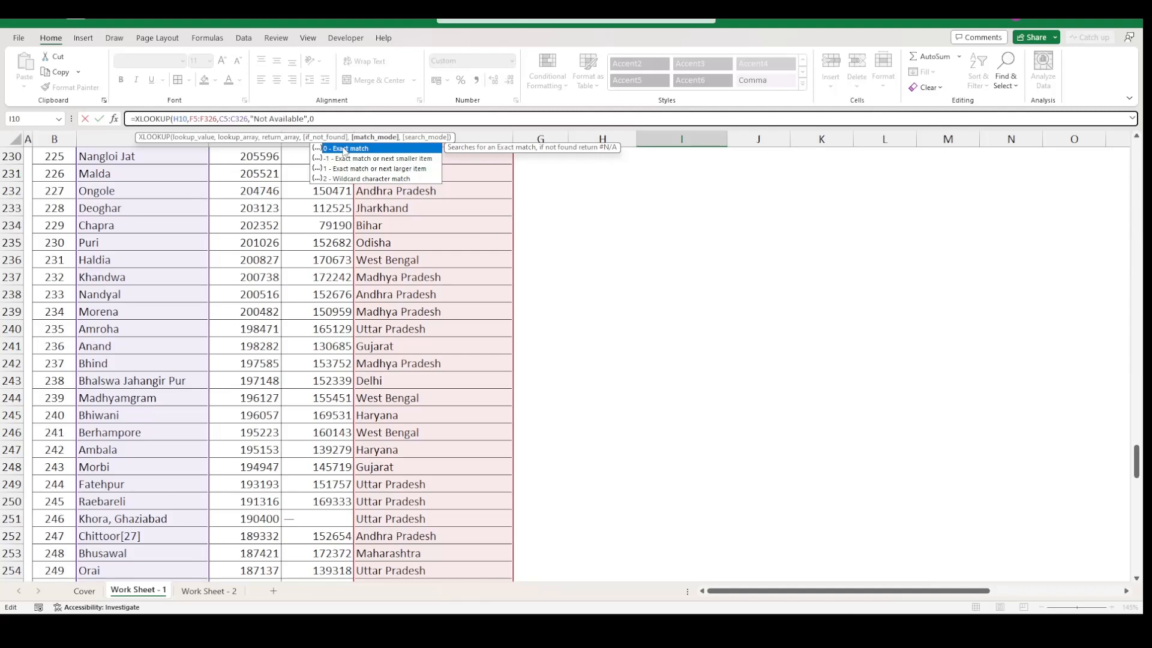
text(0,)
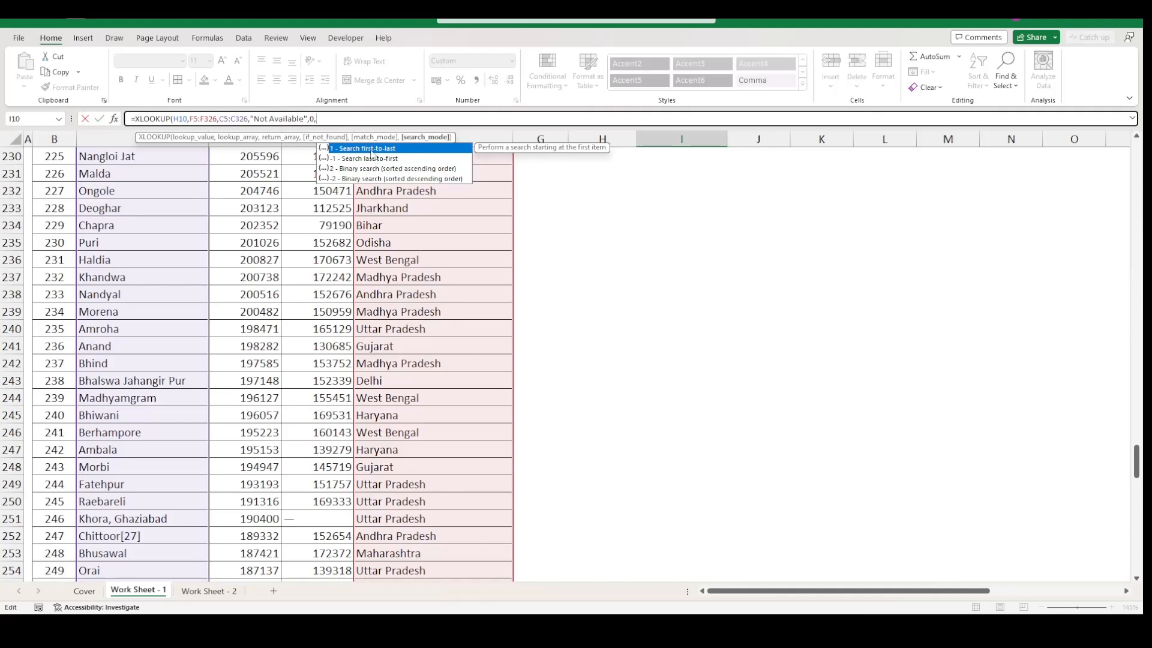
text(1))
key(Return)
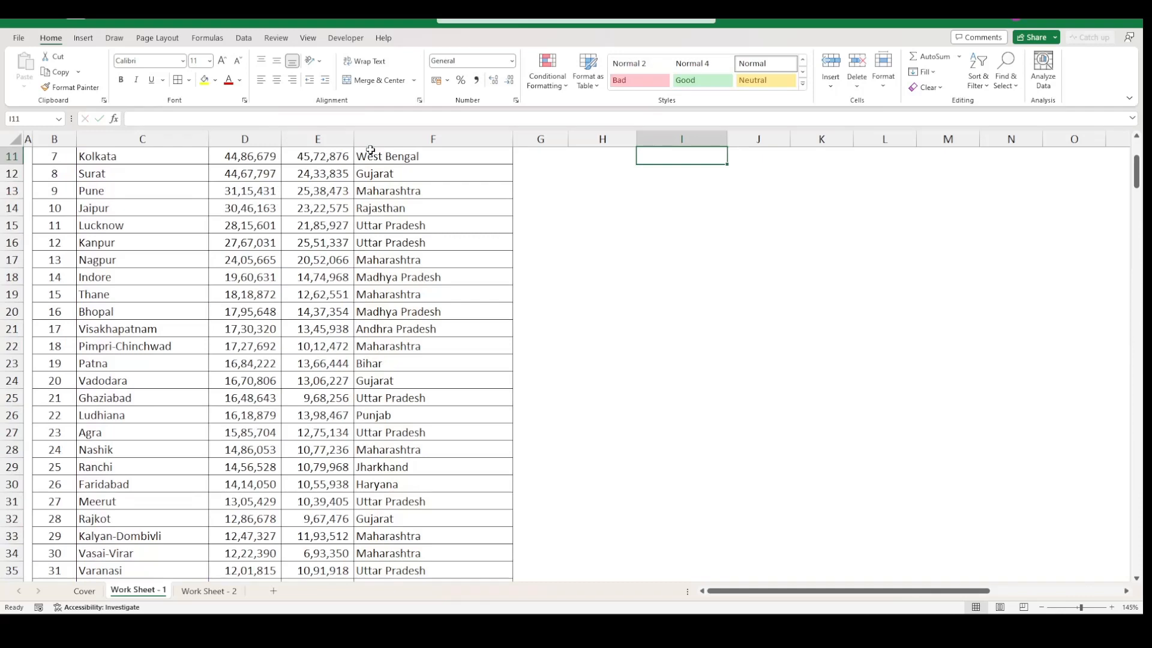
- Fill the Uttar Pradesh lookup cells H10:I10 down into H11:I11
key(Up)
key(Up)
key(Up)
key(Up)
key(Up)
key(Up)
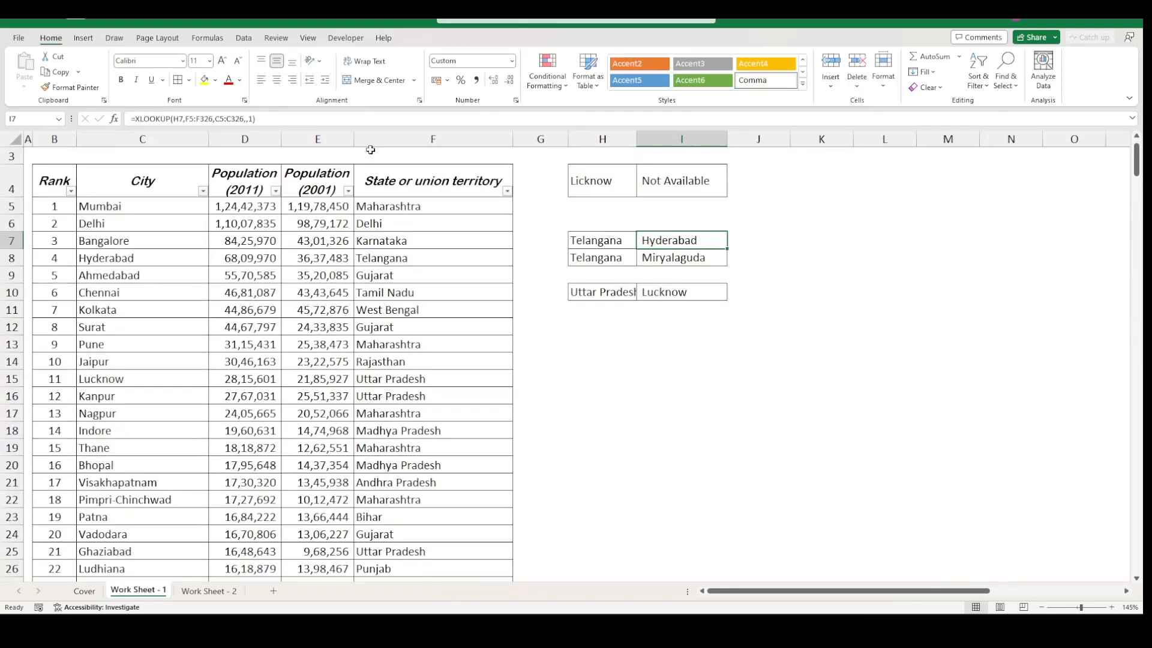
key(Down)
key(Down)
key(Down)
key(Left)
key(shift+Down)
key(shift+Right)
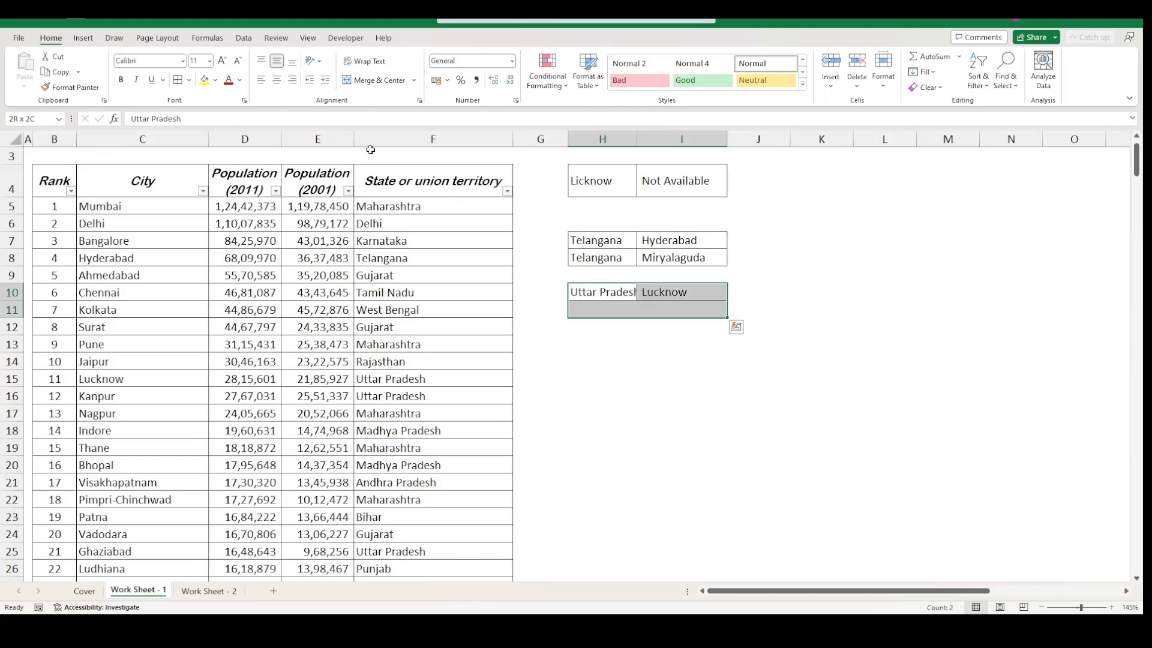
key(ctrl+d)
key(ctrl+q)
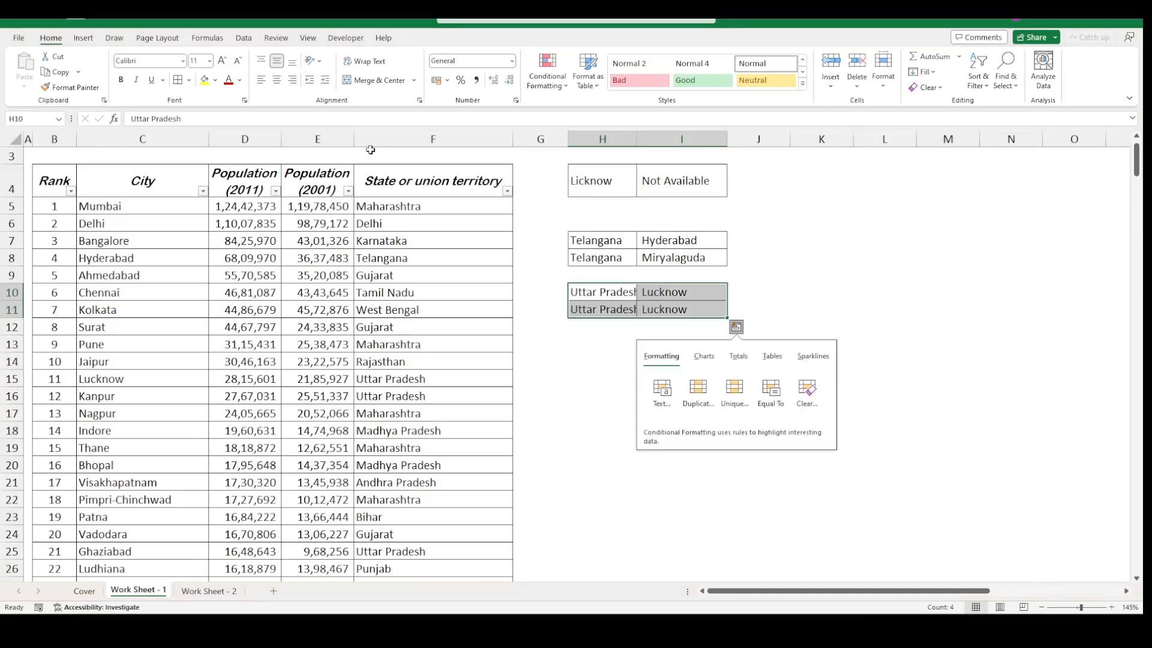
key(Escape)
key(Right)
key(Right)
key(Right)
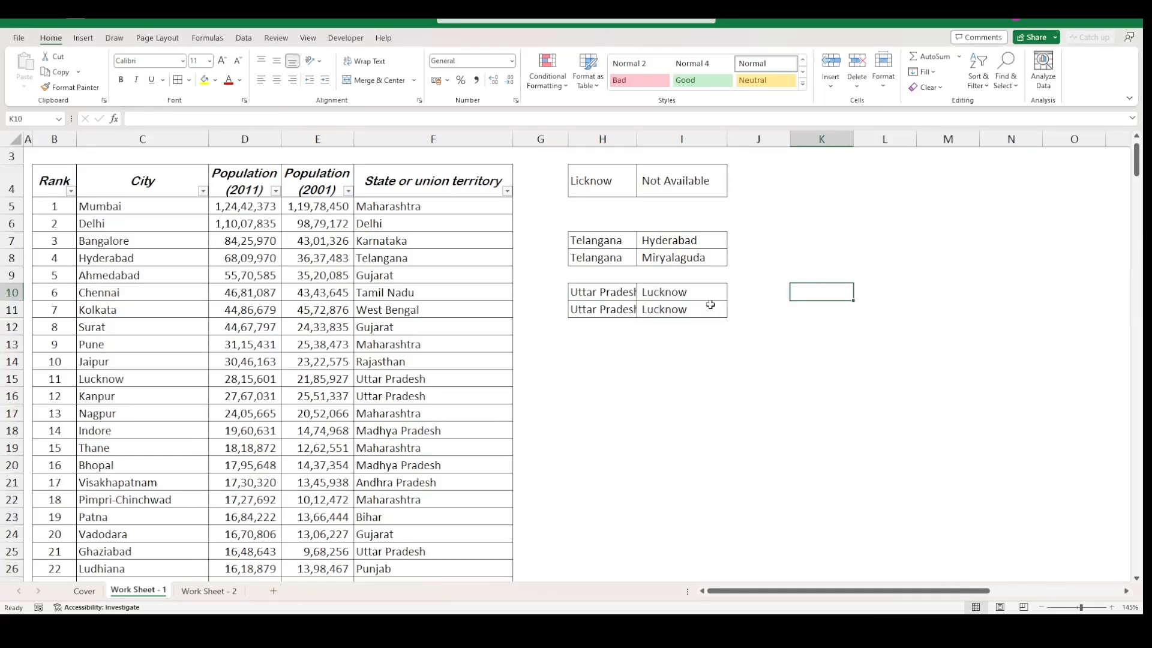
- Autofit the width of column H to its contents
click(707, 295)
double_click(638, 139)
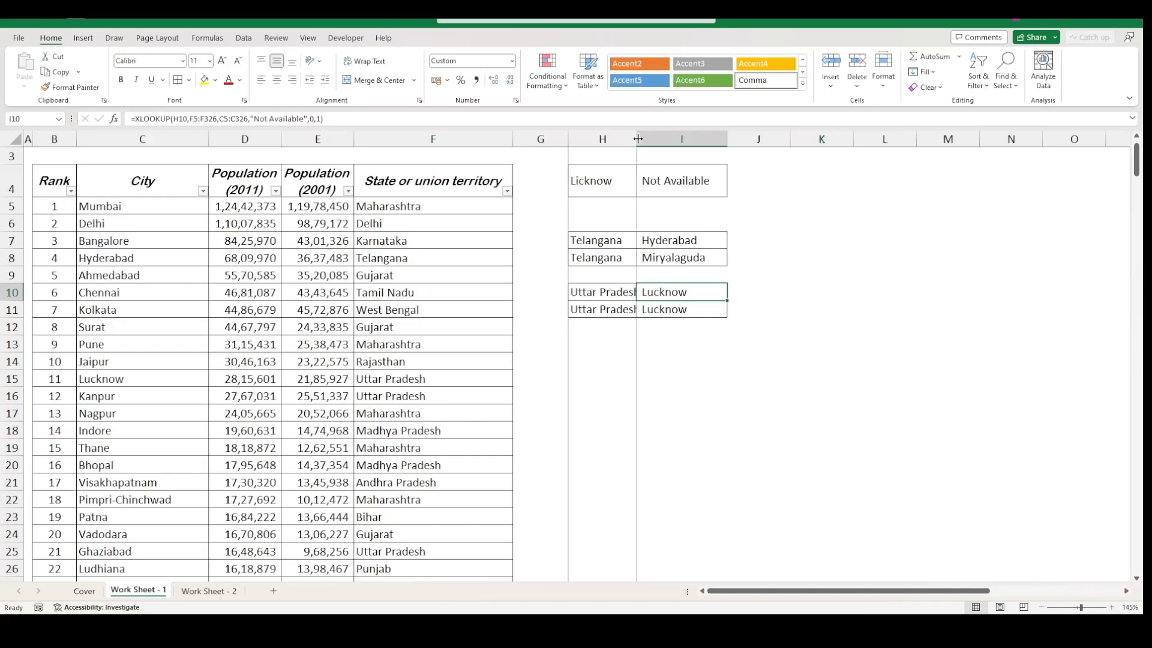
double_click(638, 139)
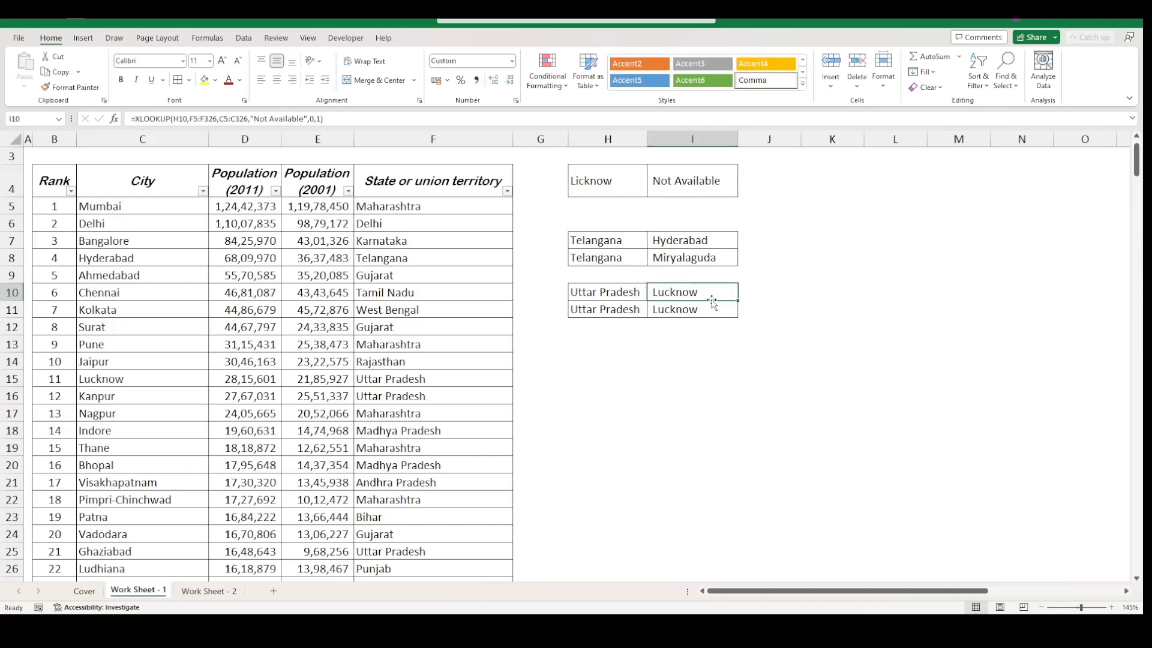
- Change the search_mode argument of the XLOOKUP formula in I11 to -1
click(712, 304)
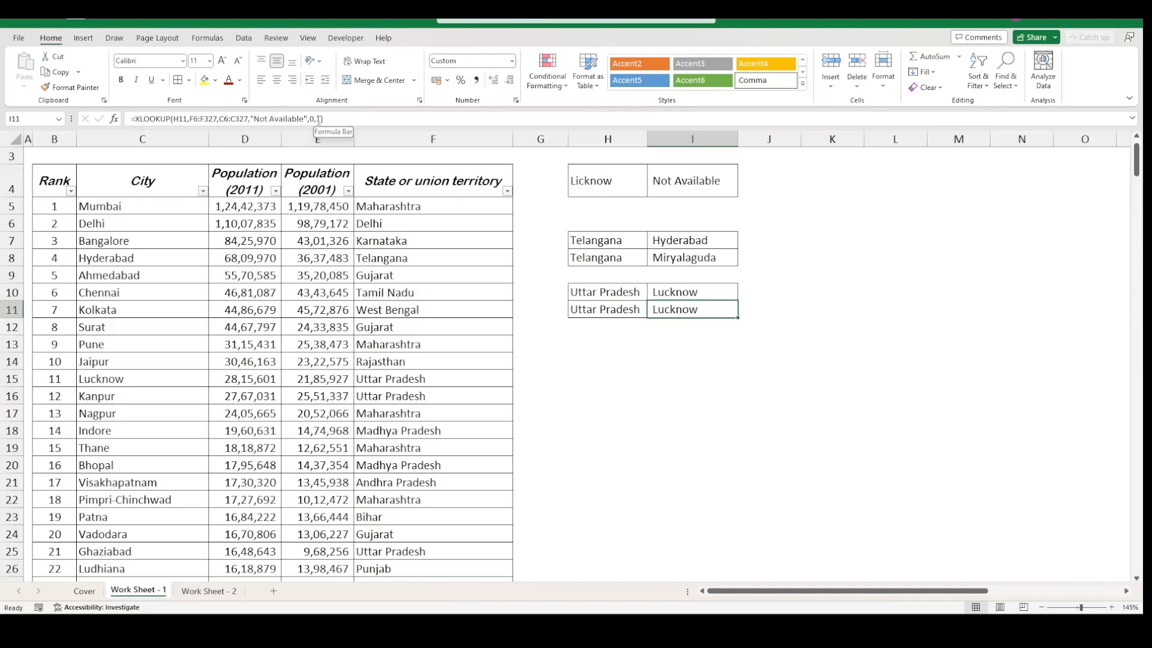
click(318, 119)
text(-)
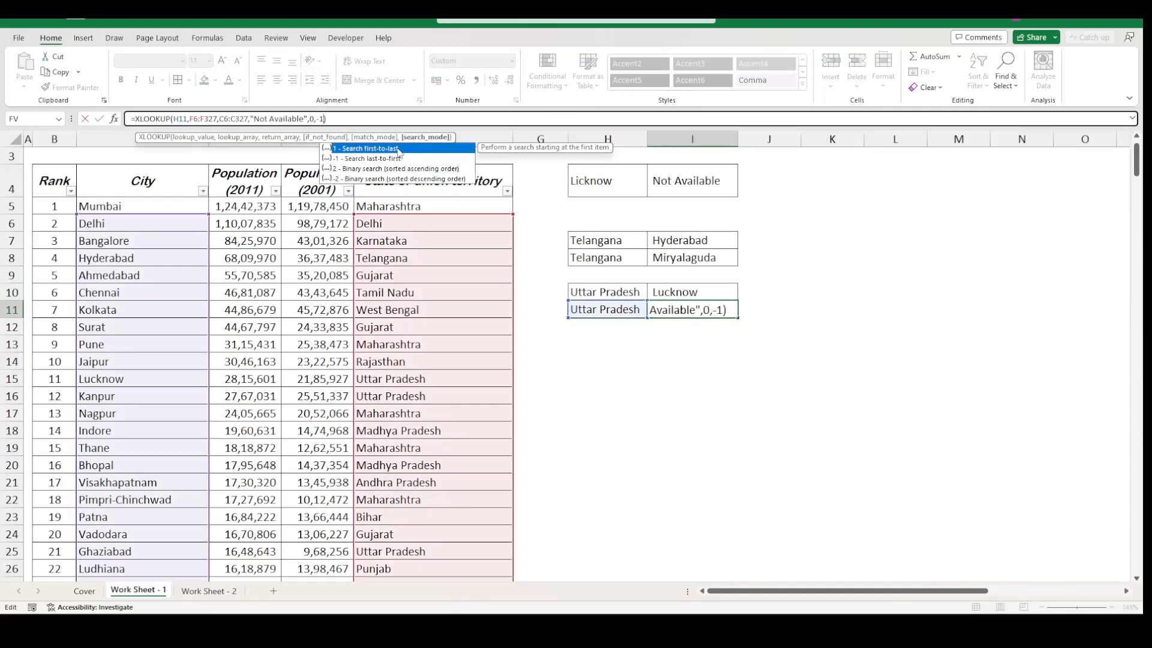
key(Return)
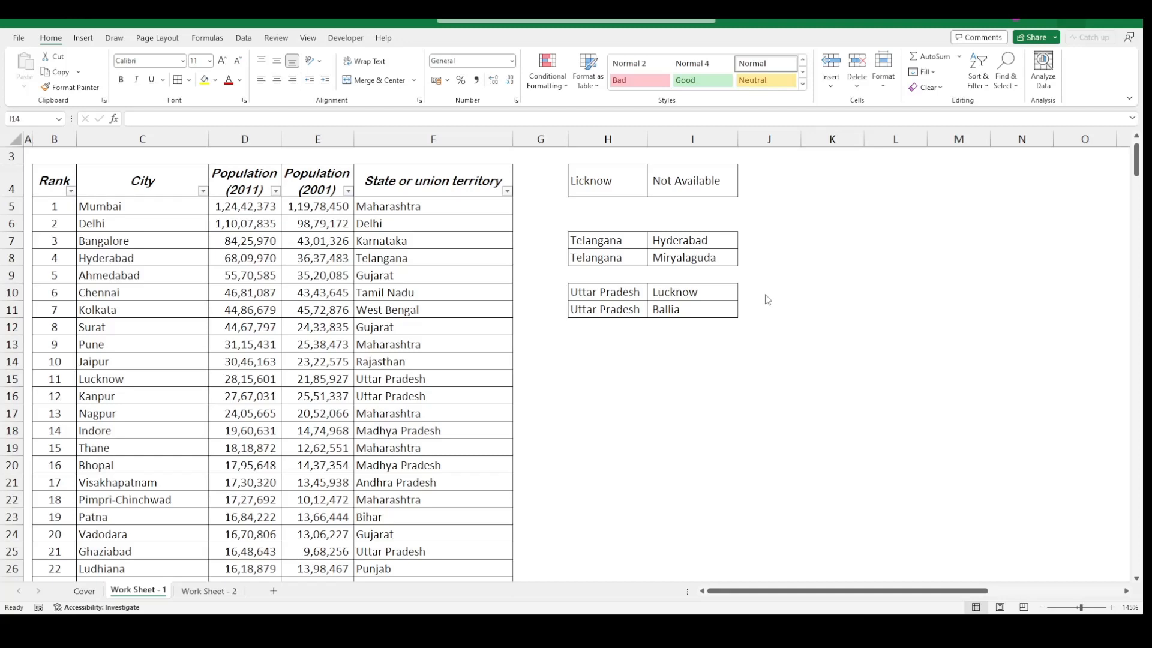
scroll(766, 297, up, 1)
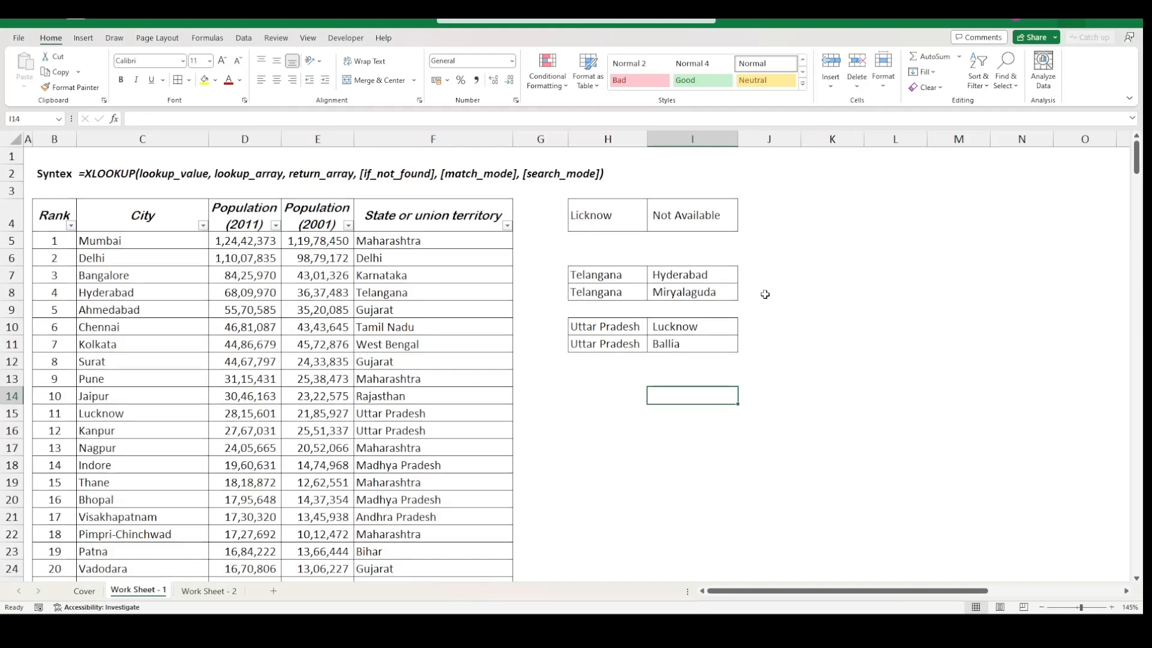